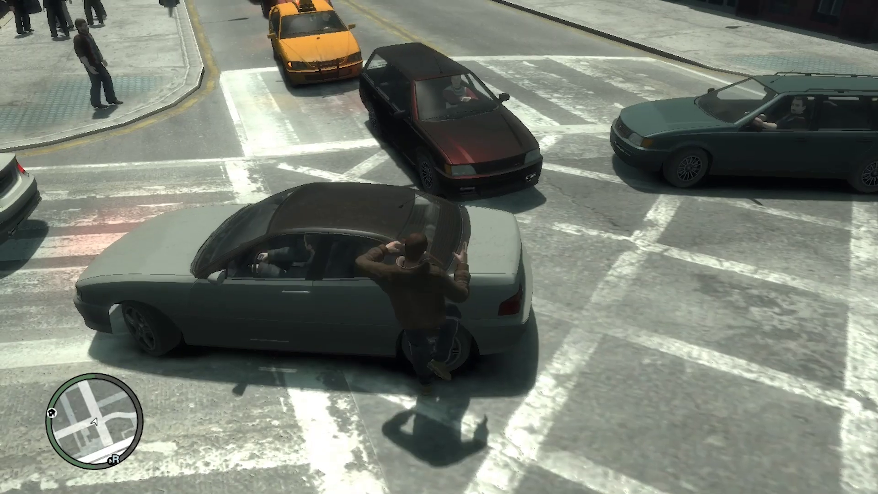
key(w)
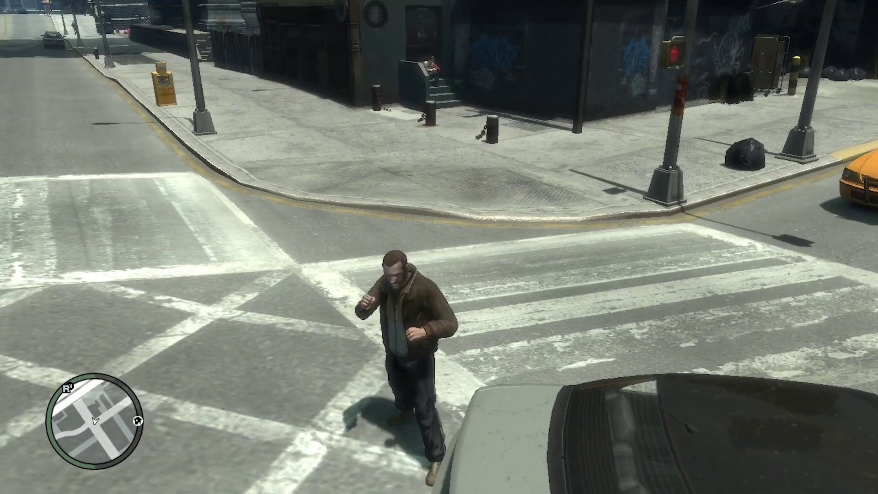
key(w)
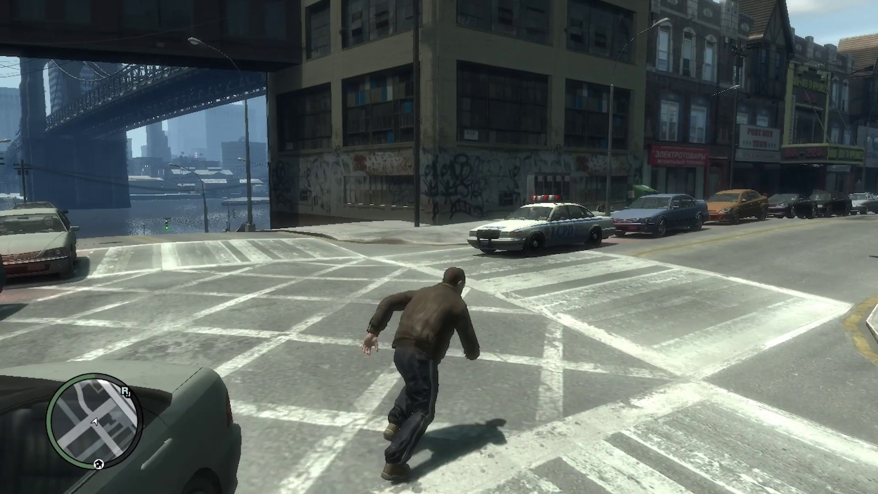
key(w)
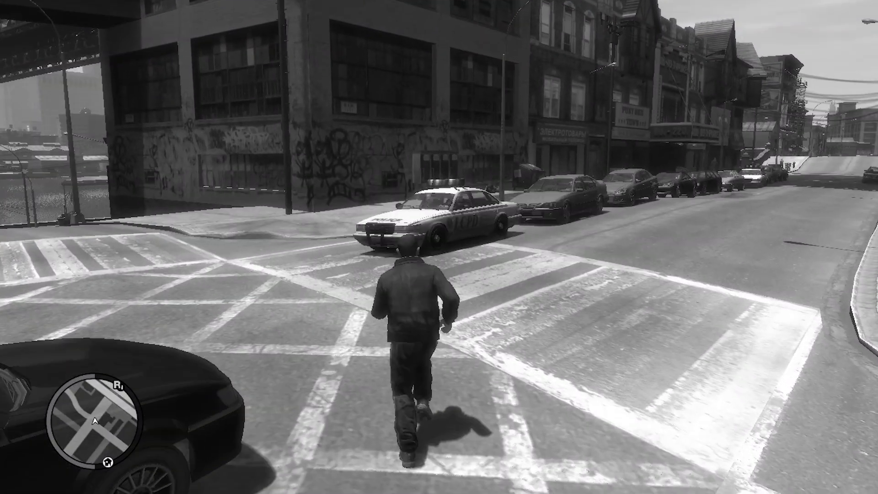
key(e)
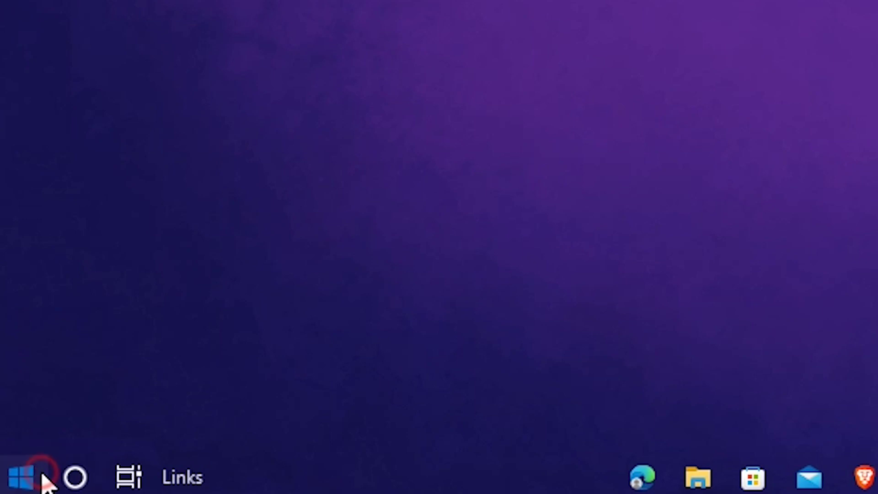
Step: Open Windows Update in the Windows settings and check for updates
click(18, 484)
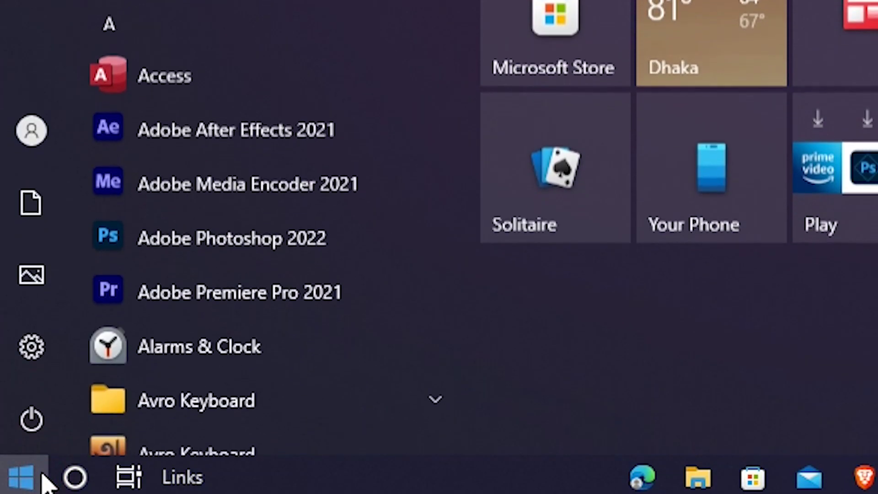
mouse_move(30, 353)
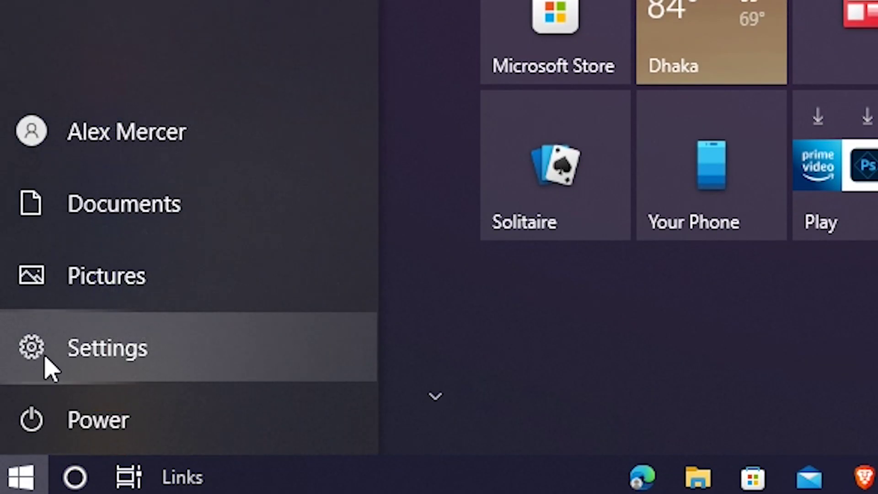
click(48, 365)
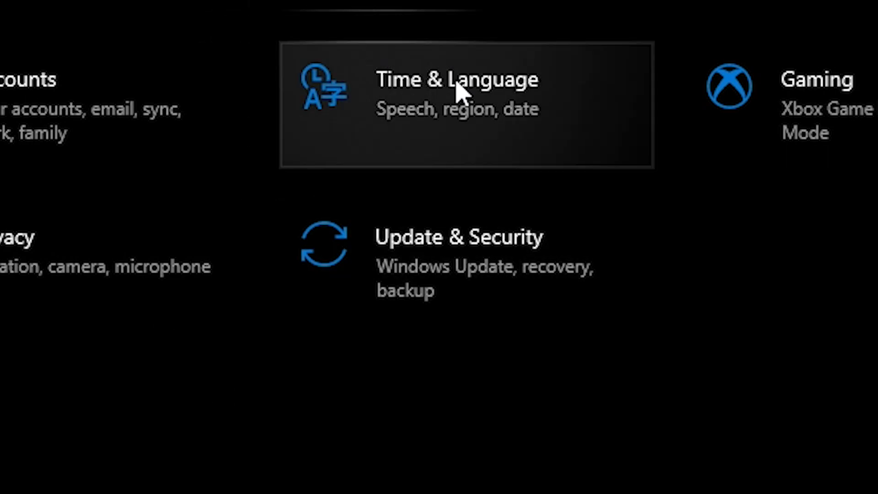
click(622, 240)
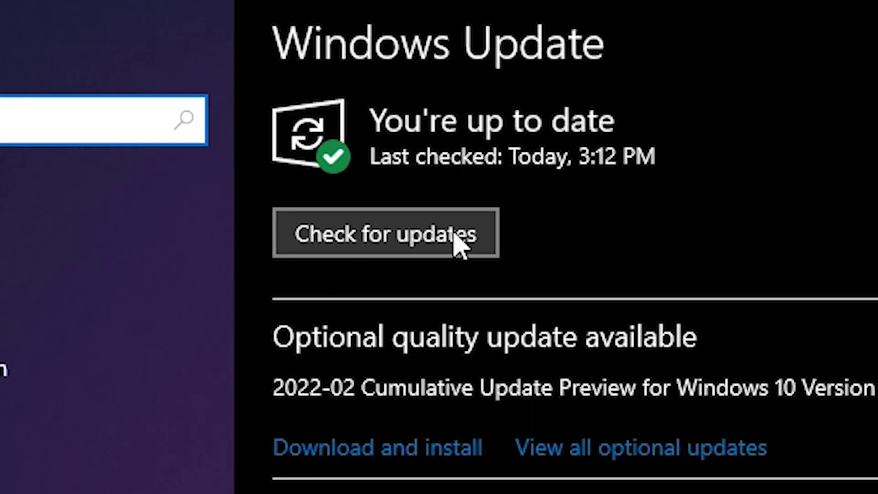
click(485, 239)
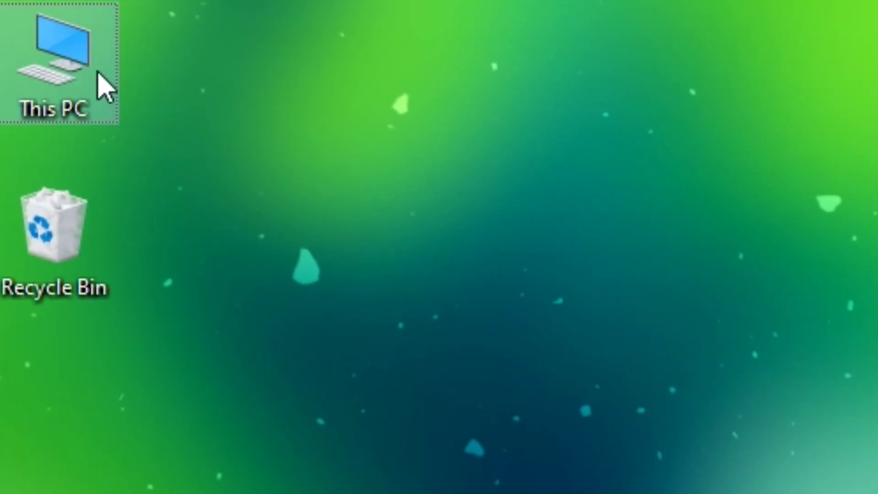
Step: Open System Protection from This PC's properties, leaving only the System Properties dialog open near the middle of the desktop
right_click(84, 66)
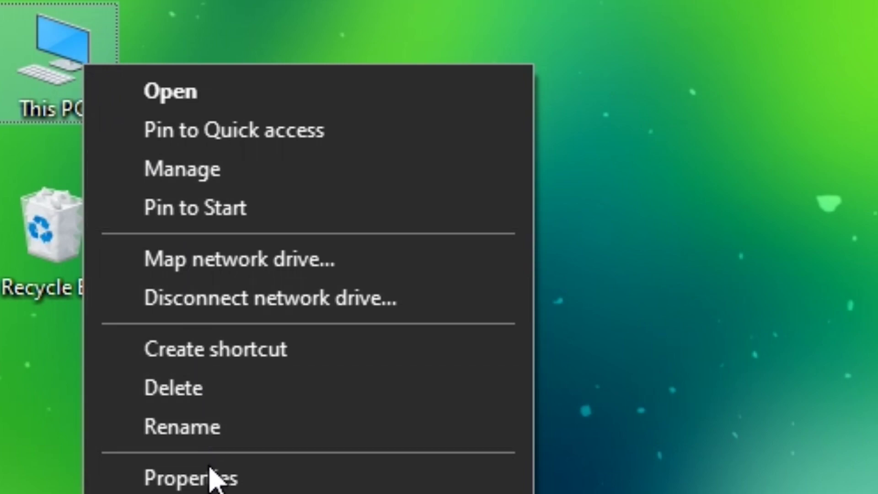
click(373, 487)
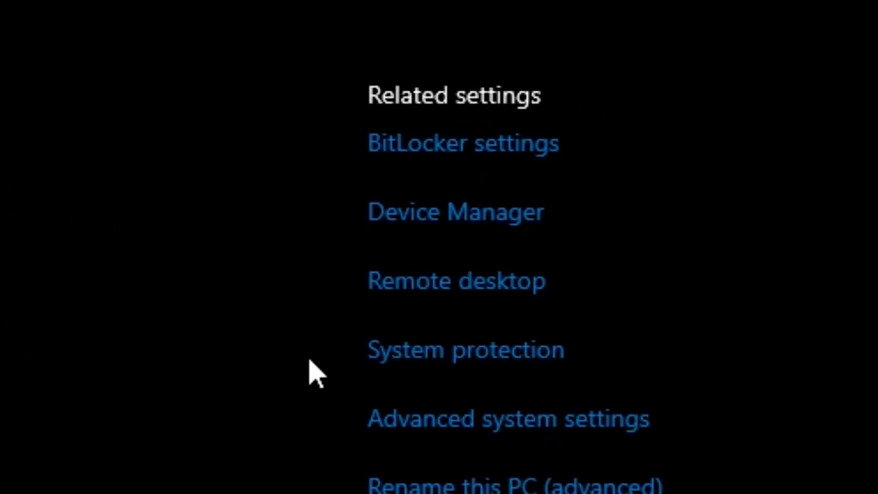
click(439, 353)
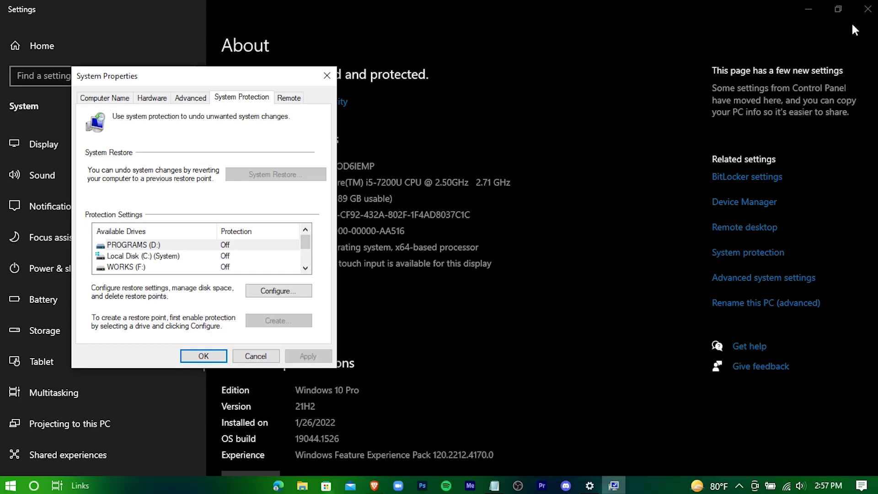
click(866, 13)
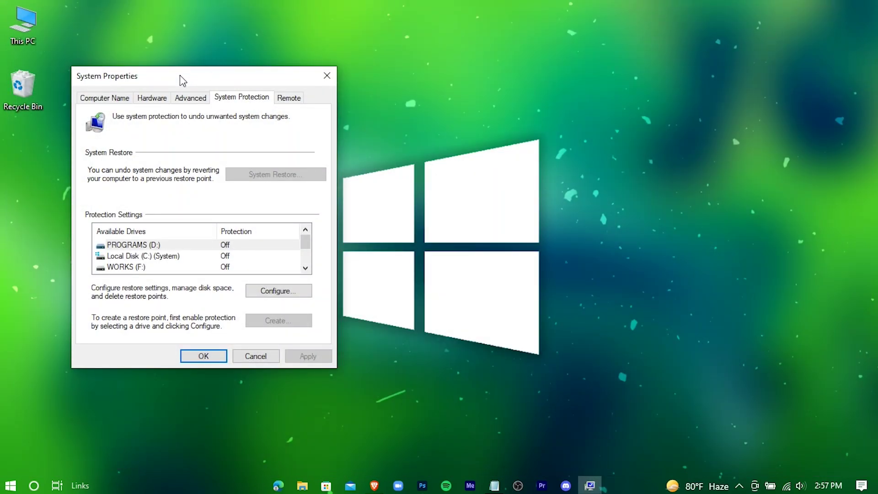
drag(179, 75, 397, 96)
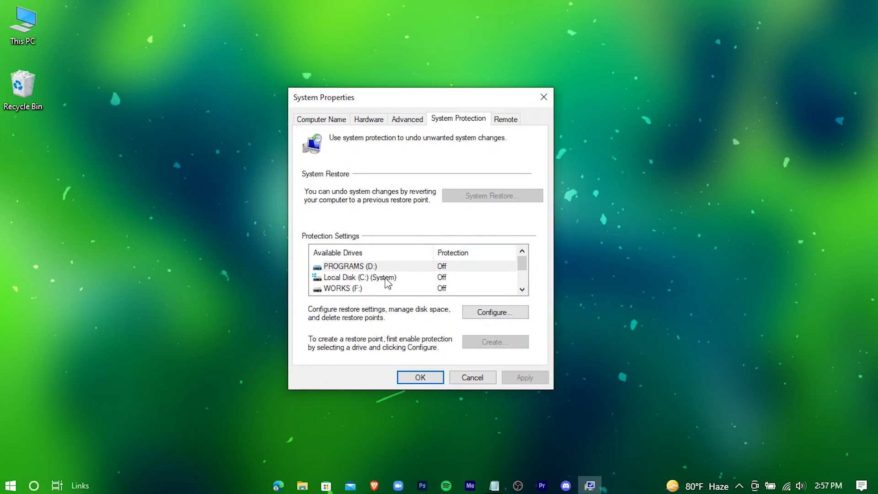
Step: Turn on system protection for Local Disk (C:) with a maximum disk space usage of 5% (5.93 GB)
scroll(387, 278, down, 1)
click(385, 278)
scroll(387, 278, up, 1)
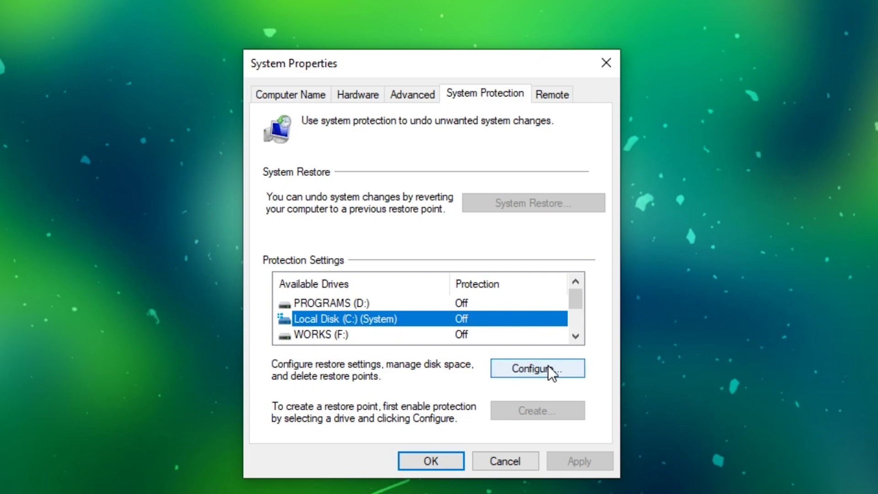
click(562, 365)
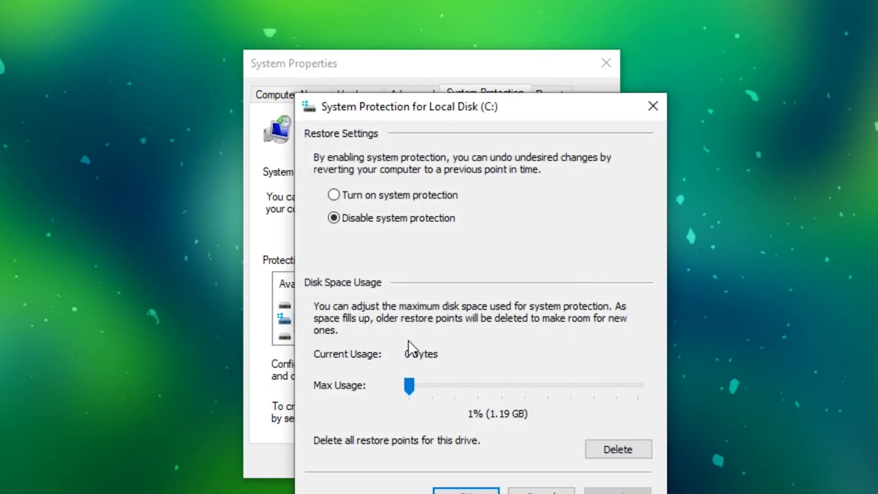
click(333, 195)
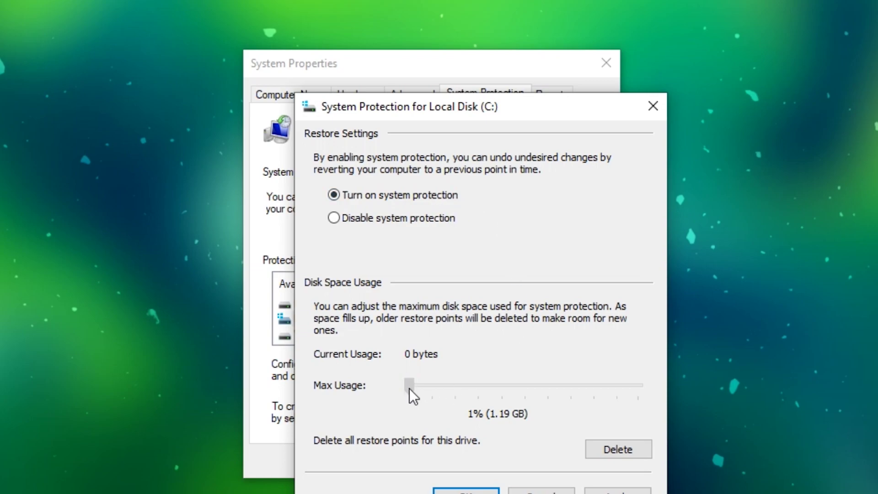
drag(412, 389, 418, 391)
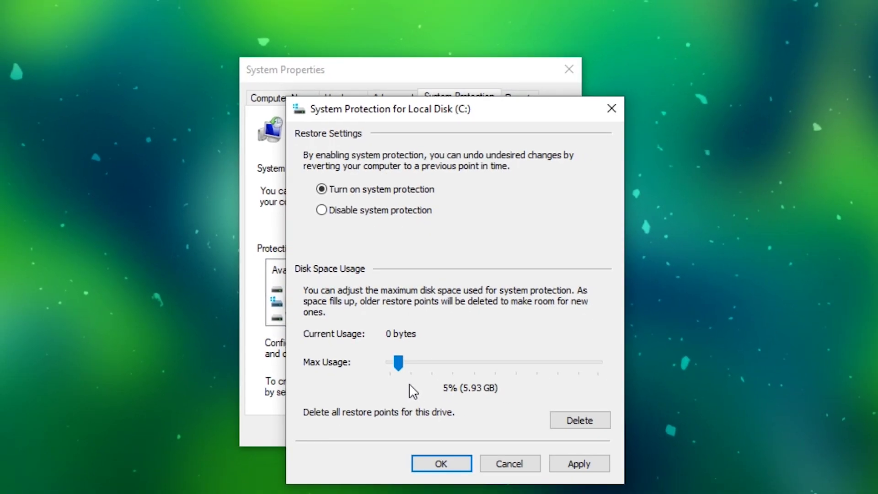
click(568, 464)
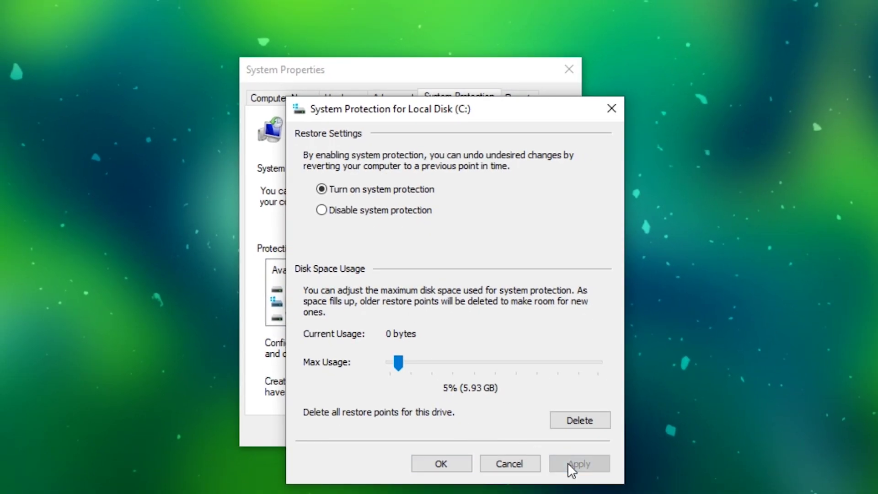
click(455, 467)
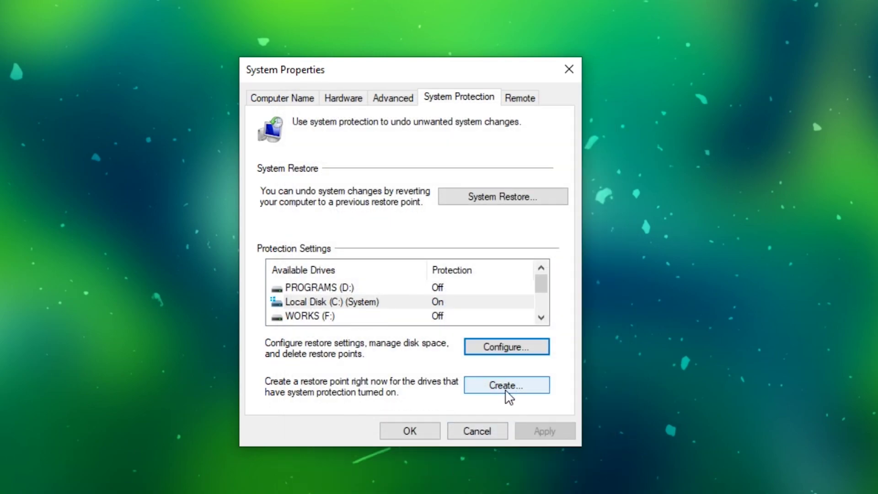
Step: Create a restore point described as "restore point" and close System Properties
click(541, 395)
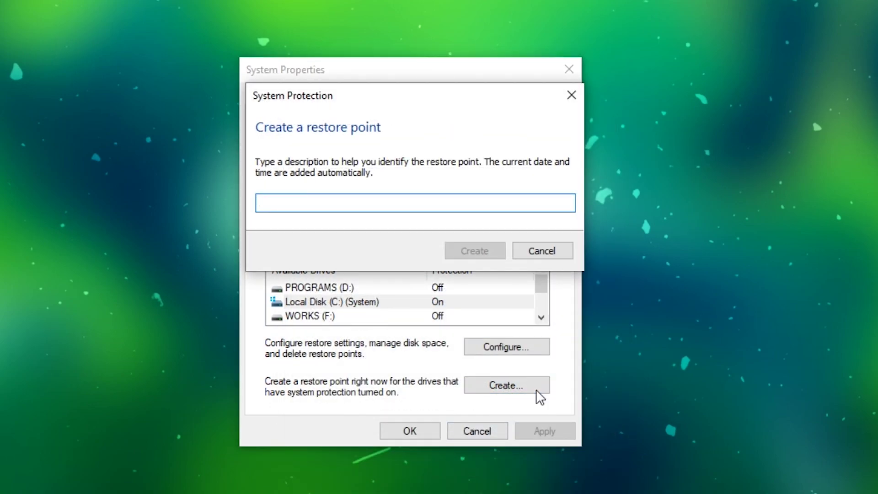
text(restore point)
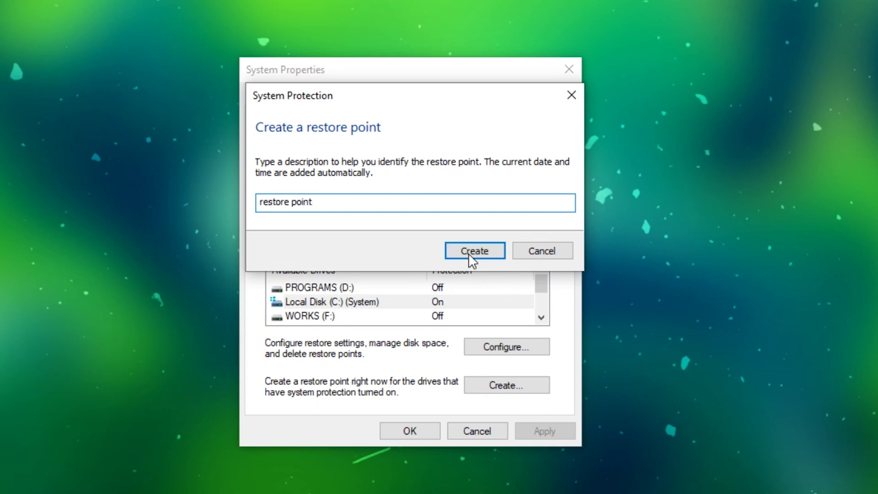
click(469, 255)
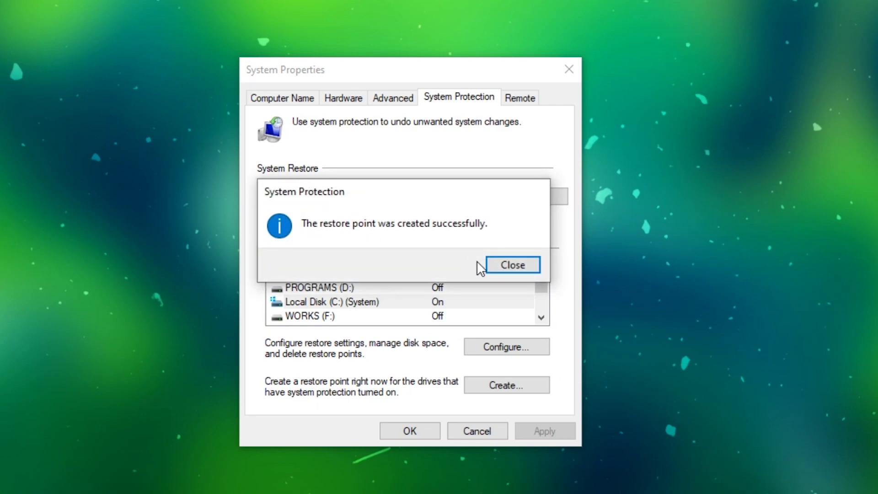
click(507, 269)
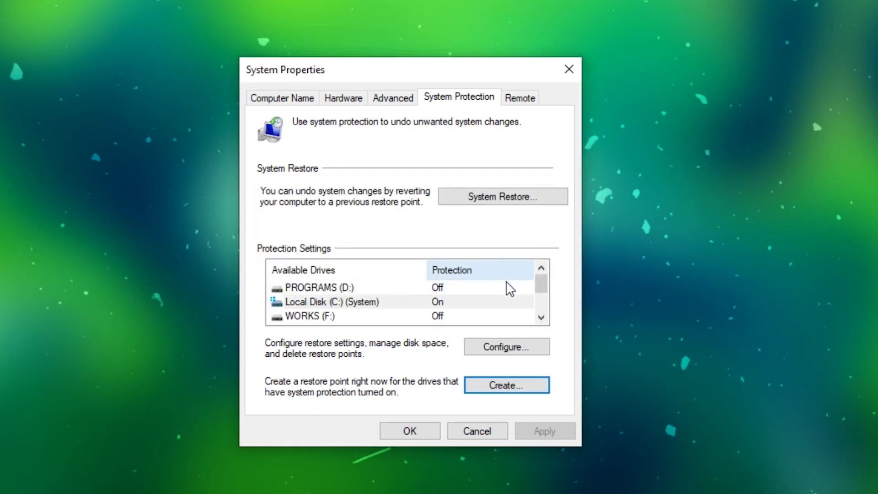
click(417, 432)
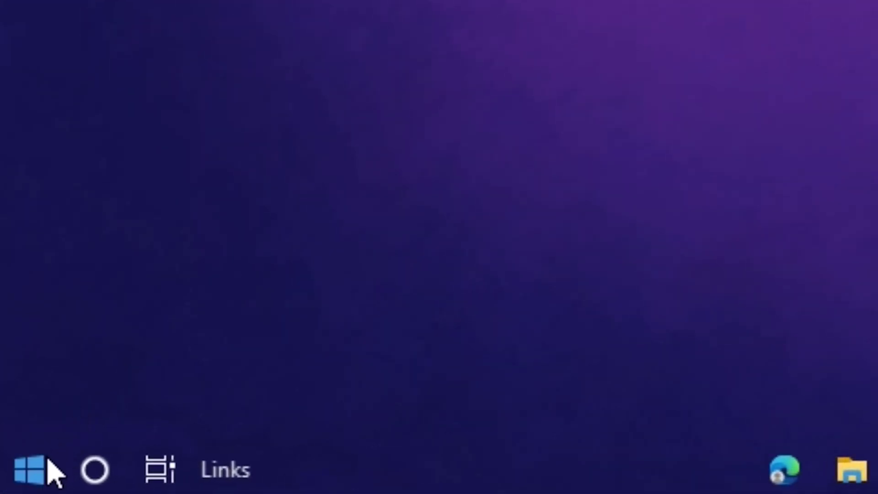
Step: Turn off notifications from apps and other senders in the Windows system settings
click(19, 486)
mouse_move(39, 318)
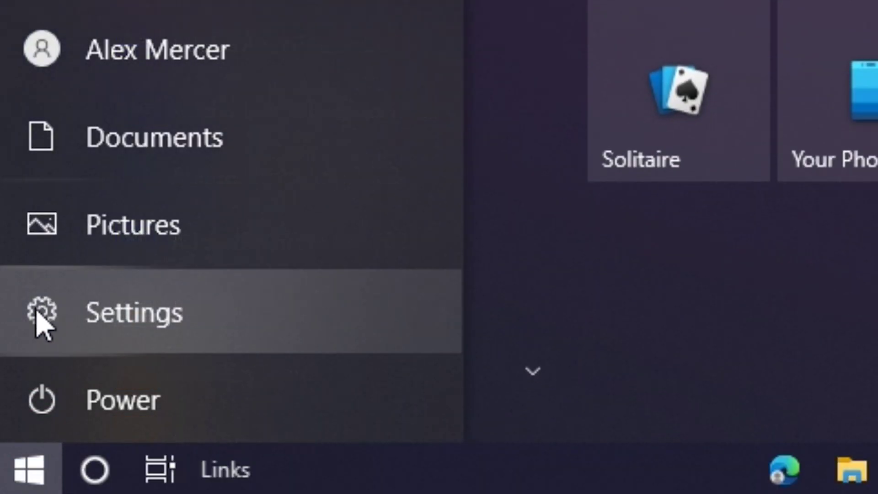
click(64, 323)
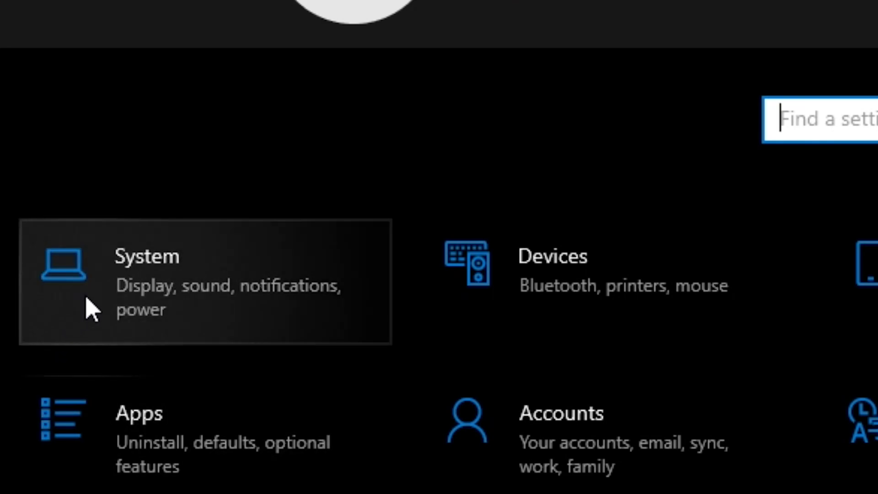
click(306, 249)
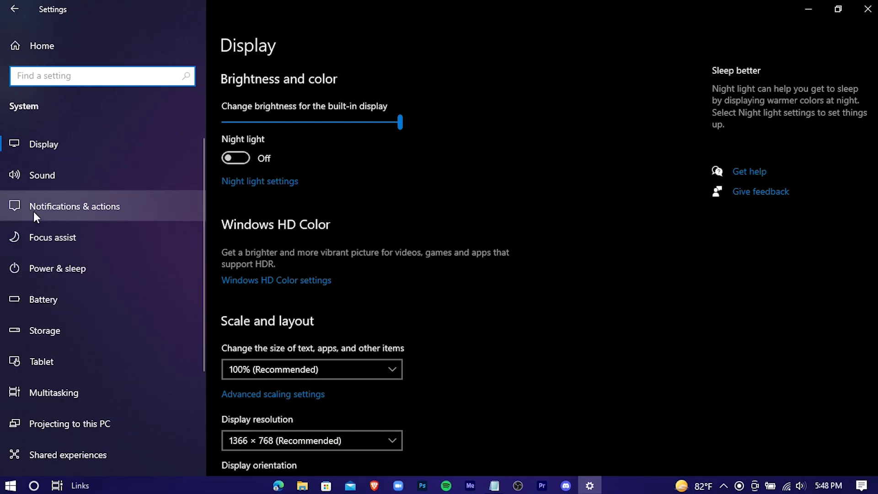
click(160, 208)
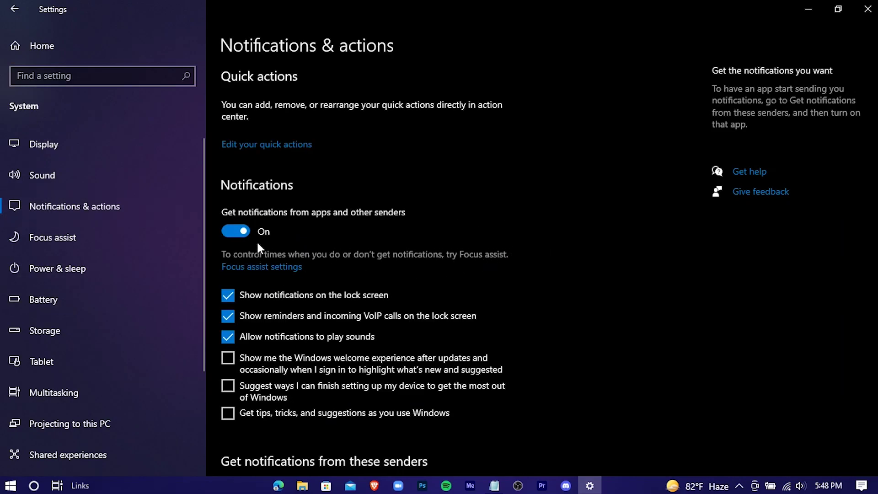
click(229, 230)
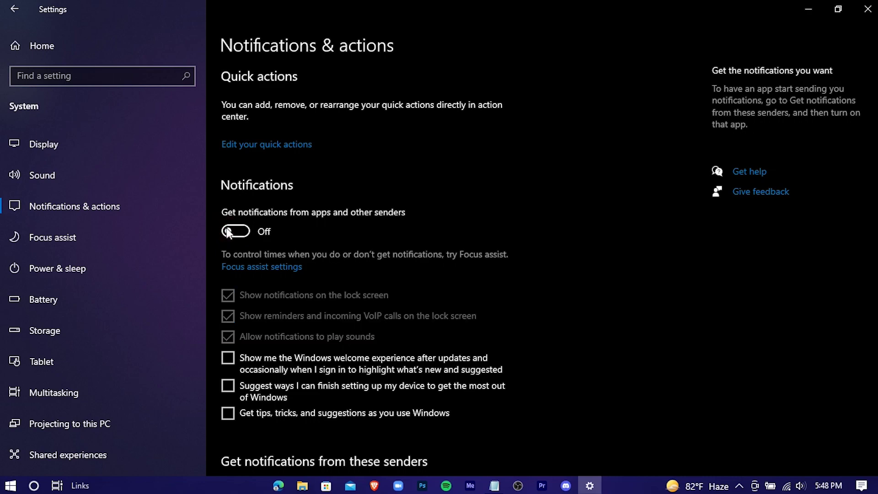
scroll(382, 231, down, 1)
scroll(381, 228, down, 5)
scroll(381, 228, up, 6)
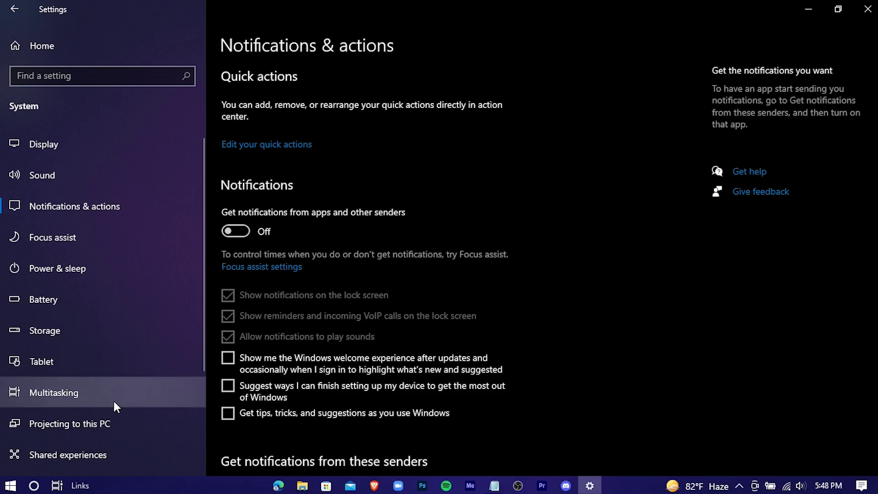
Step: Turn off Snap windows and timeline suggestions in the Multitasking settings
click(130, 398)
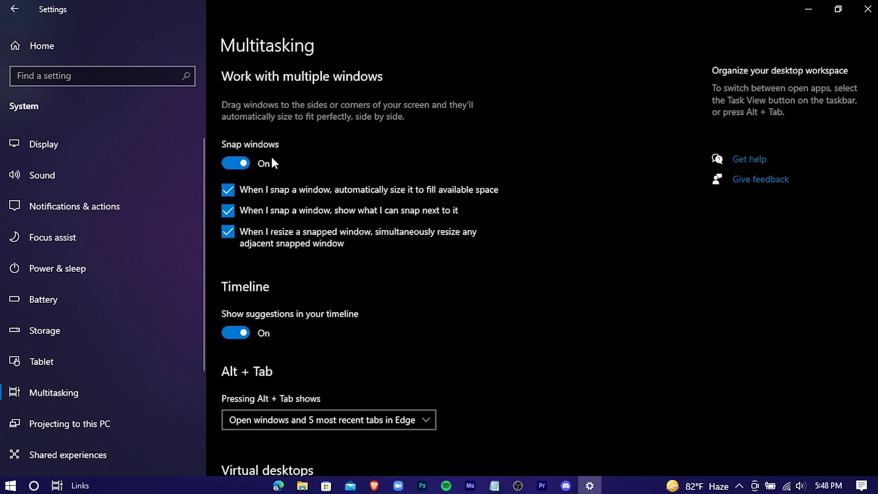
click(245, 164)
click(233, 337)
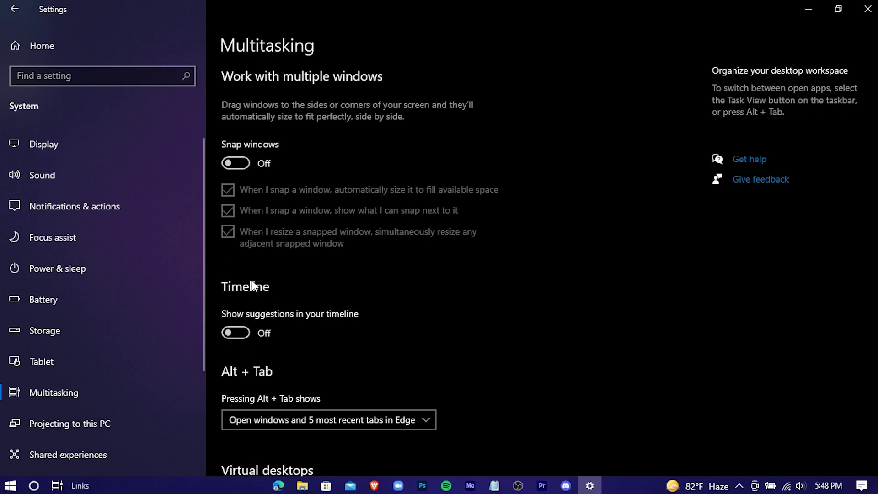
scroll(101, 267, down, 3)
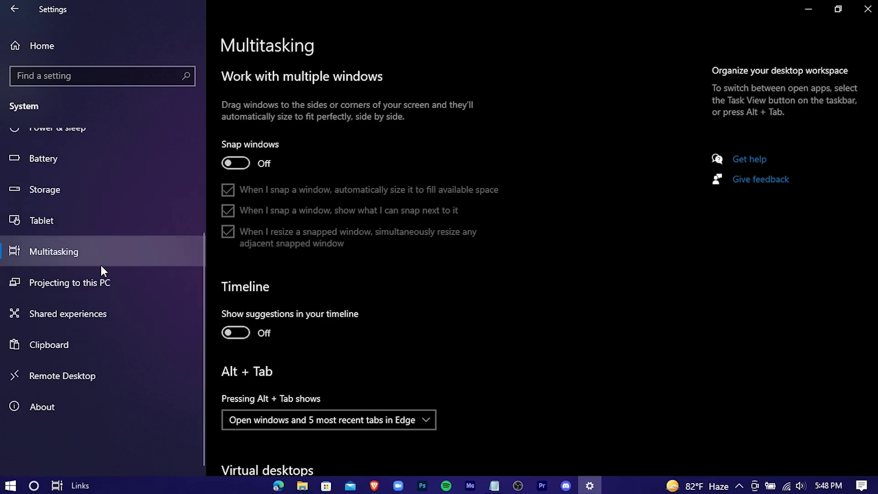
scroll(102, 267, up, 3)
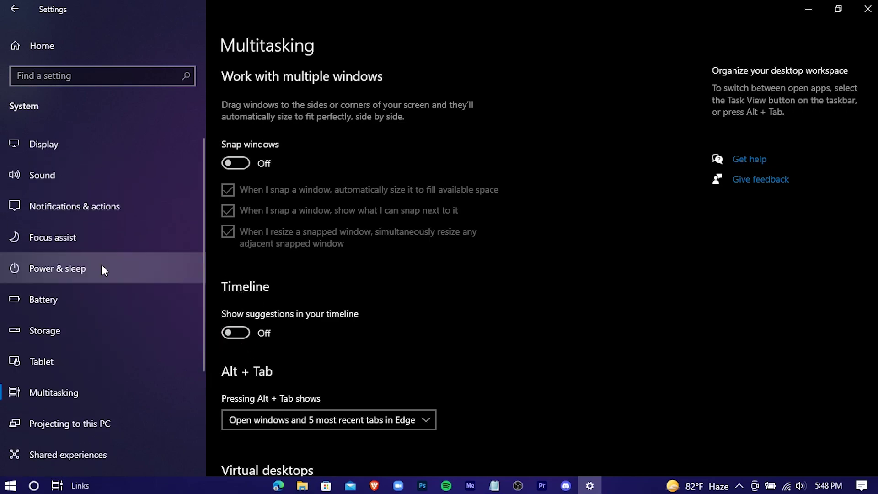
Step: Turn off automatic map updates in the Offline maps settings for apps
click(24, 52)
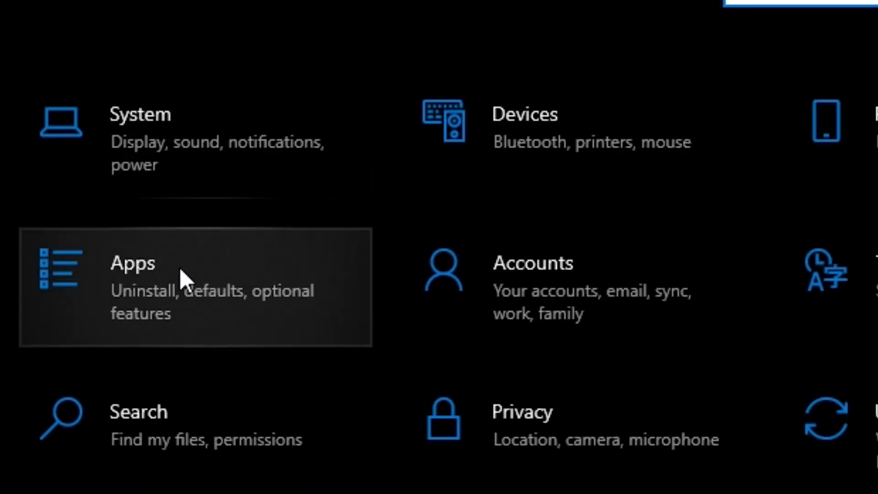
click(158, 277)
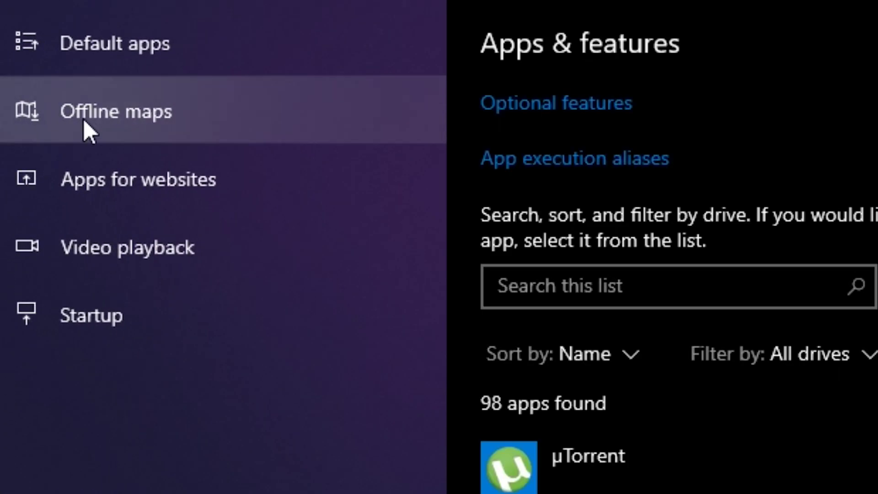
click(279, 120)
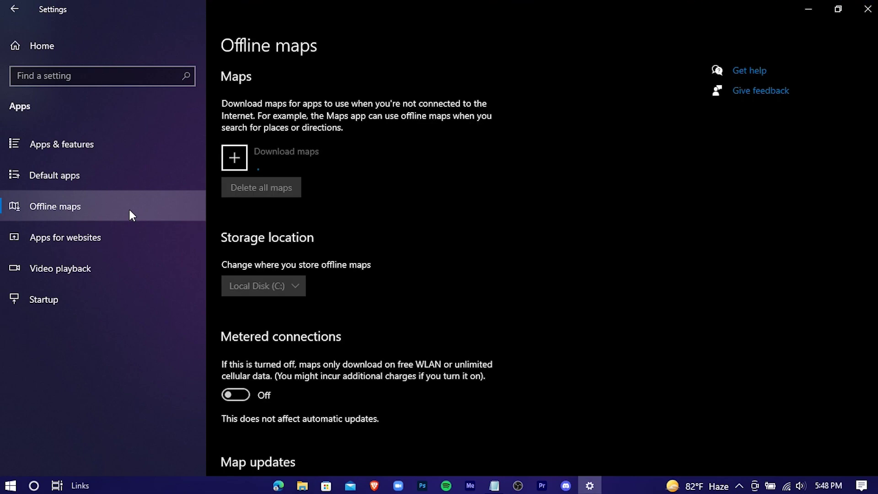
scroll(368, 295, down, 5)
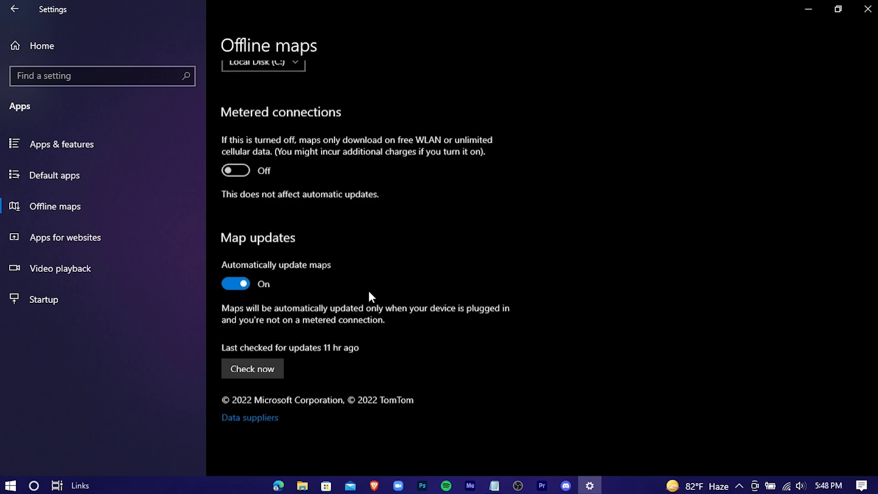
click(232, 284)
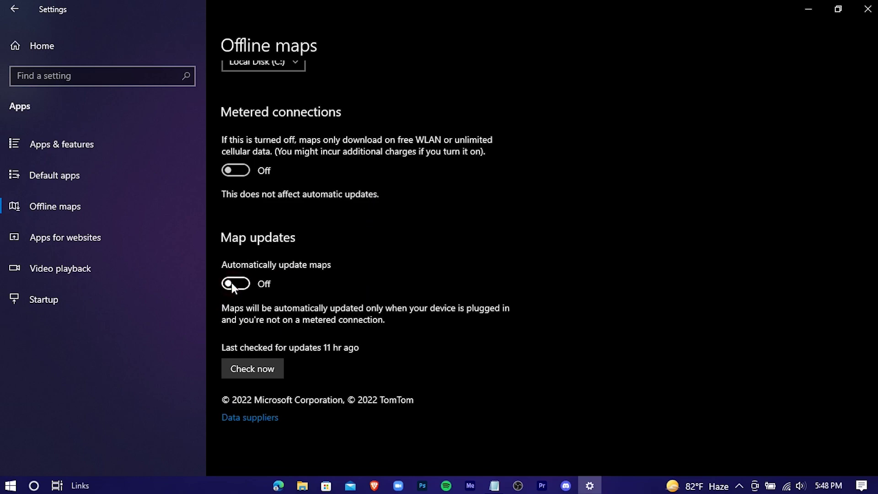
Step: Delete all downloaded offline maps
scroll(400, 316, up, 5)
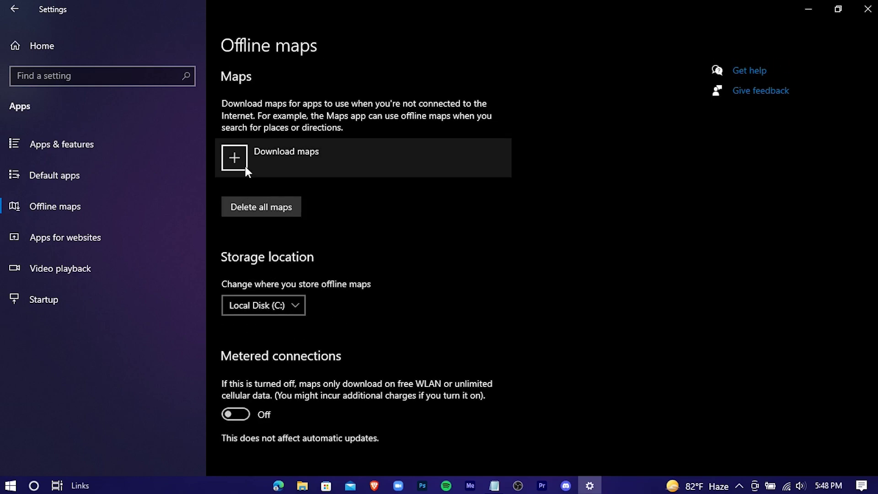
click(284, 207)
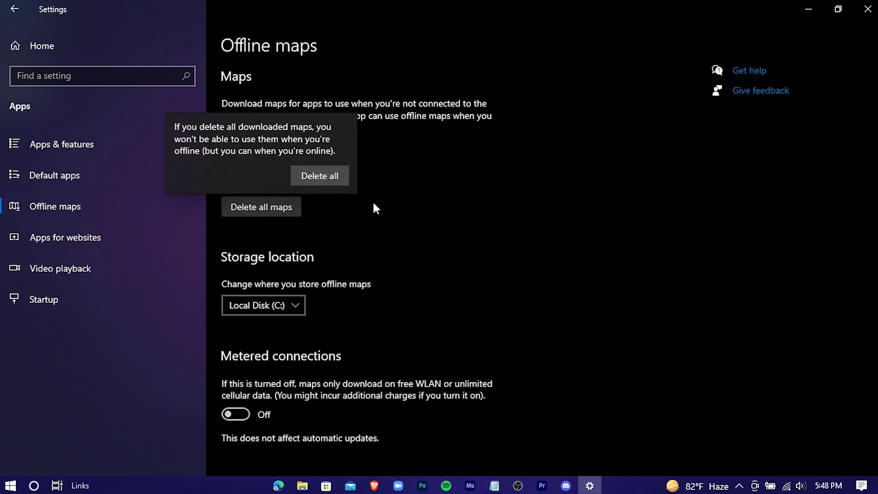
click(344, 178)
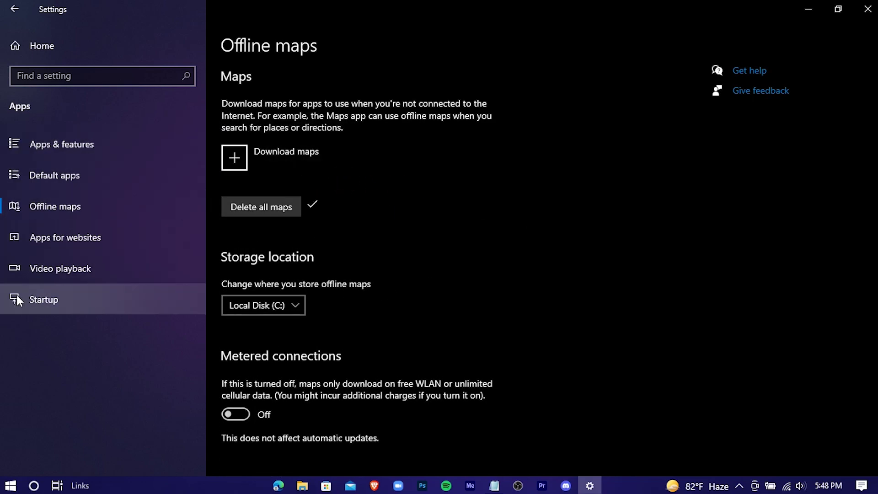
Step: Disable Brave Browser, Cortana, Discord, Intel Graphics Command Center and Internet Download Manager as startup apps
click(122, 301)
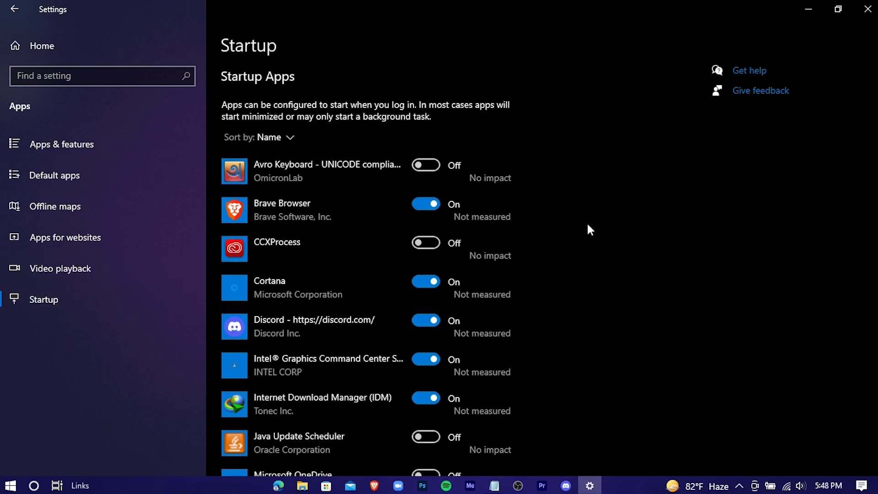
scroll(537, 196, down, 5)
scroll(537, 195, up, 5)
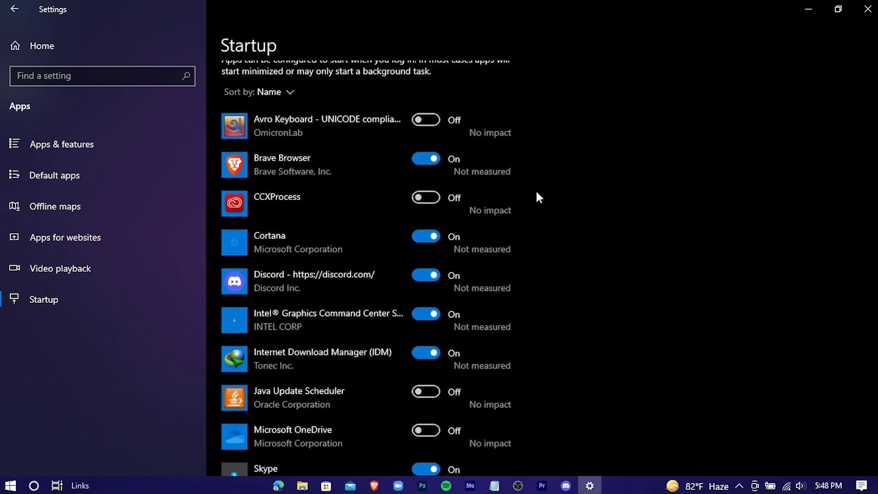
click(433, 207)
click(426, 281)
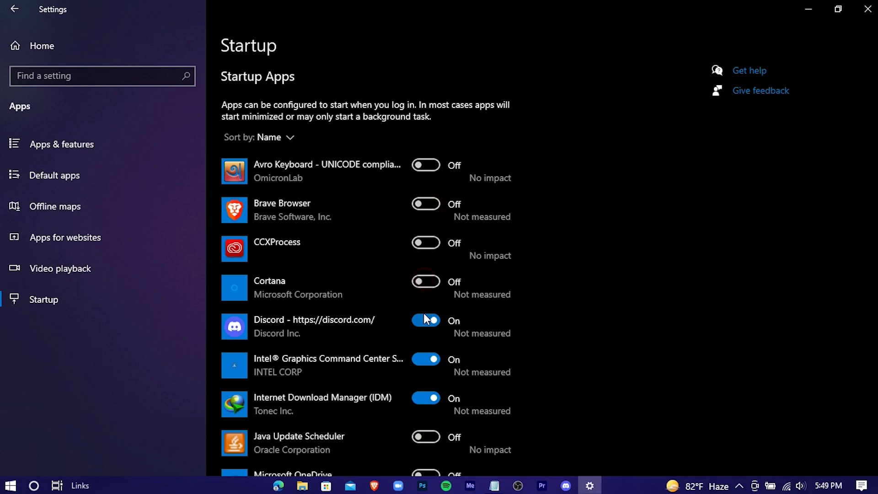
click(421, 359)
click(427, 325)
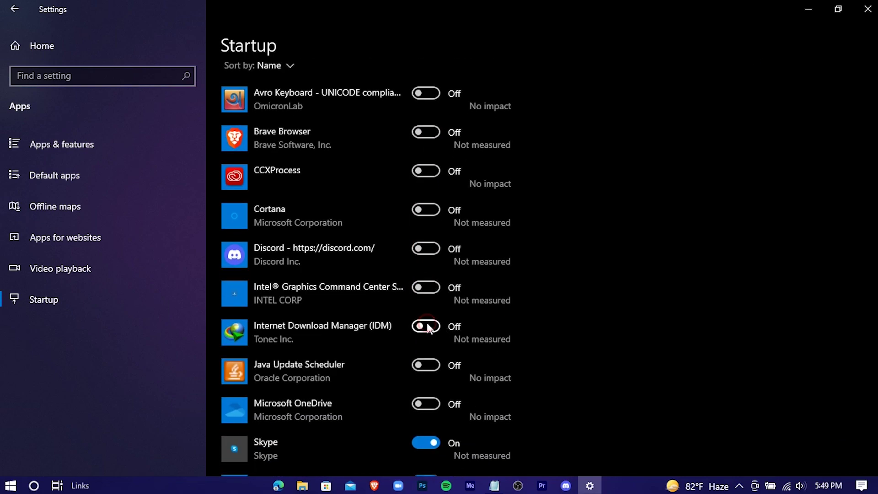
Step: Disable the remaining startup apps: Skype, Spotify, Steam, TranslucentTB, Windows Security notification icon and µTorrent Web
scroll(428, 325, down, 5)
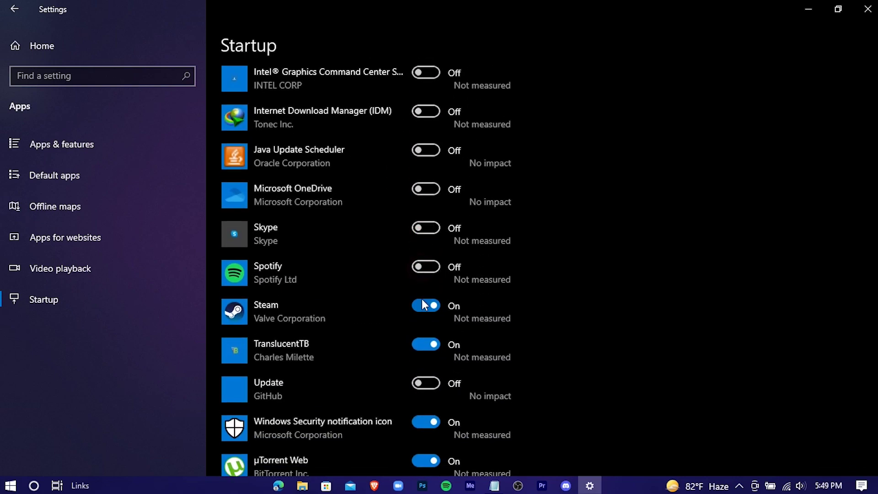
scroll(429, 330, down, 1)
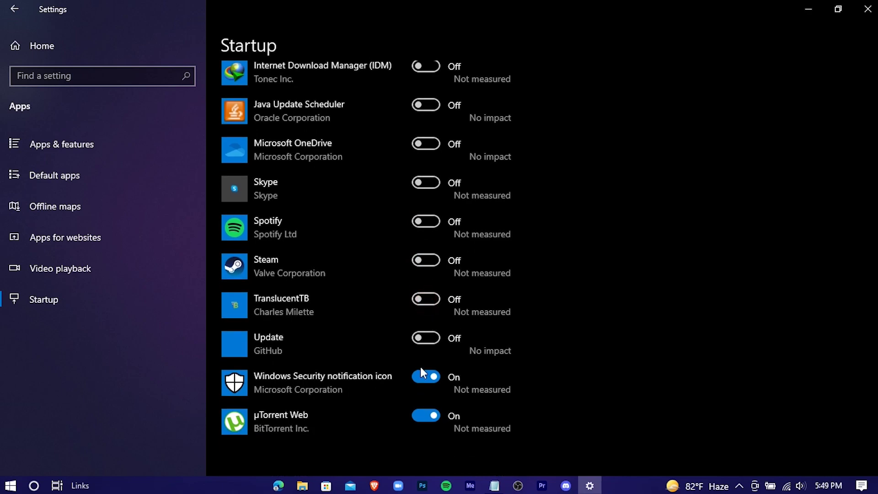
click(428, 376)
click(430, 417)
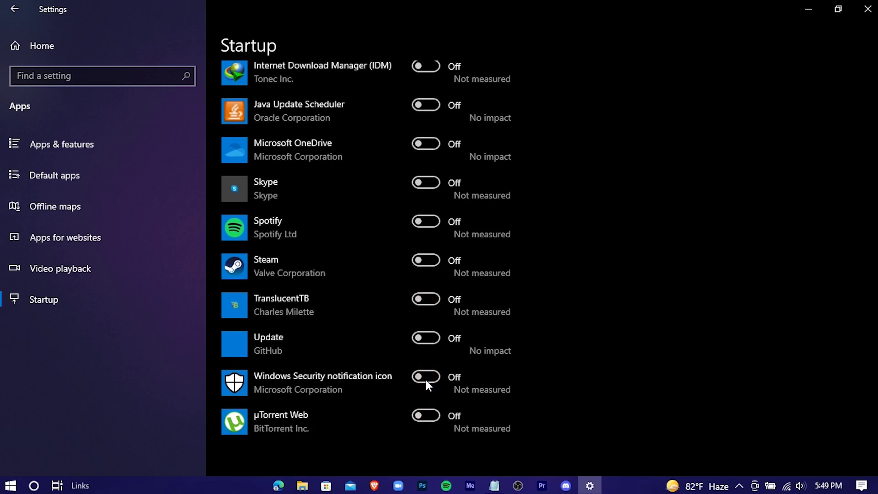
scroll(576, 336, up, 8)
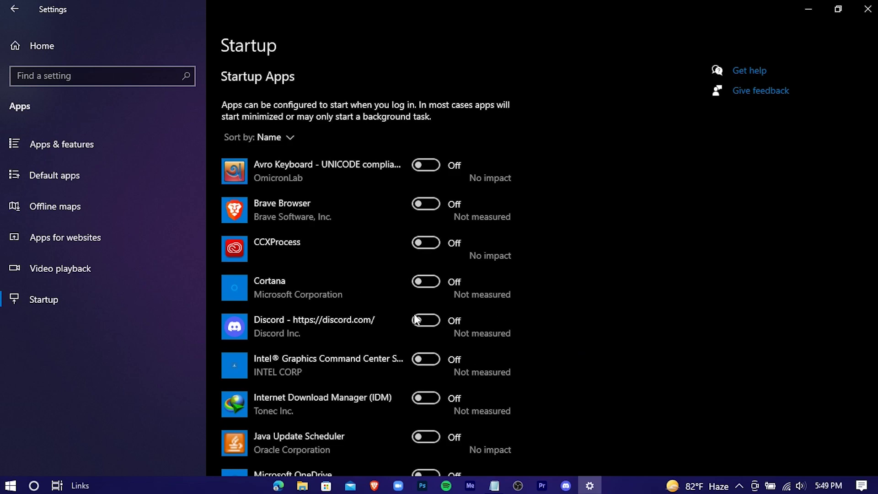
scroll(430, 316, down, 6)
scroll(442, 325, up, 6)
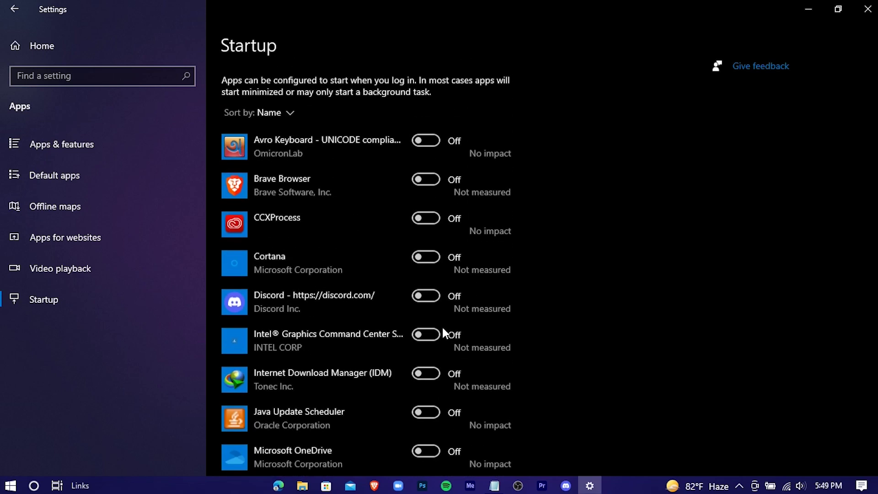
Step: Turn off app access to notifications in the Privacy settings
click(20, 45)
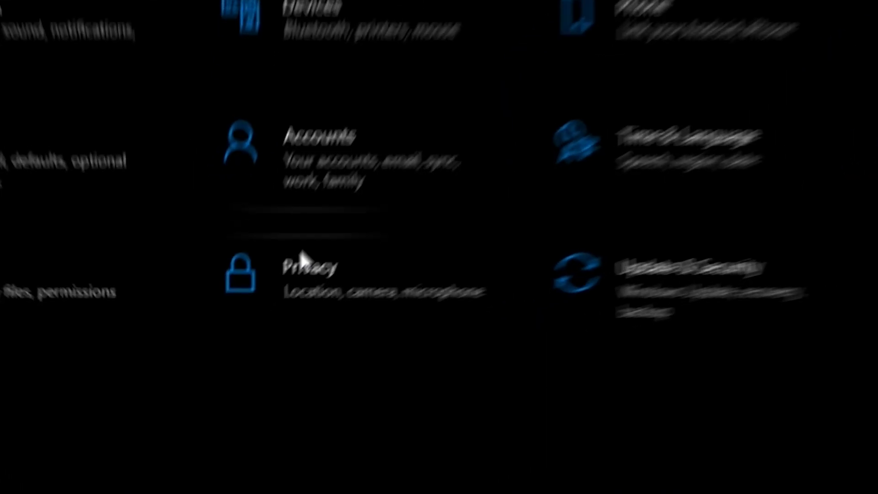
click(384, 268)
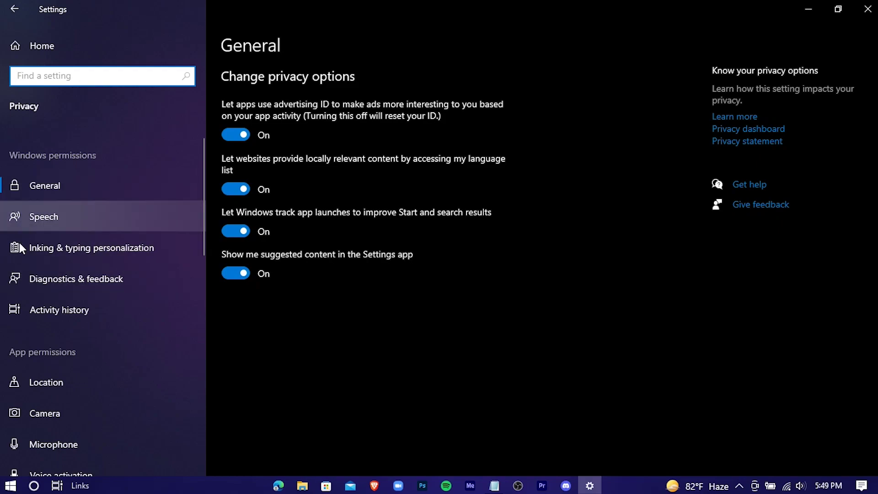
scroll(46, 341, down, 3)
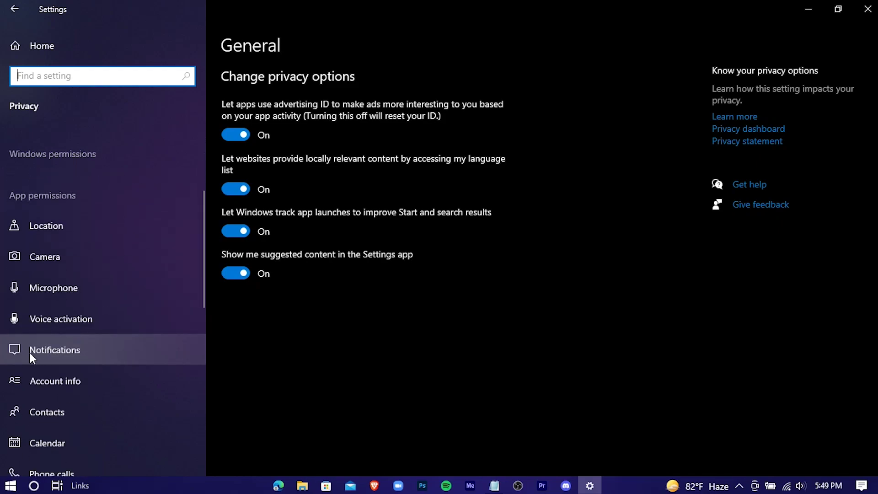
click(124, 349)
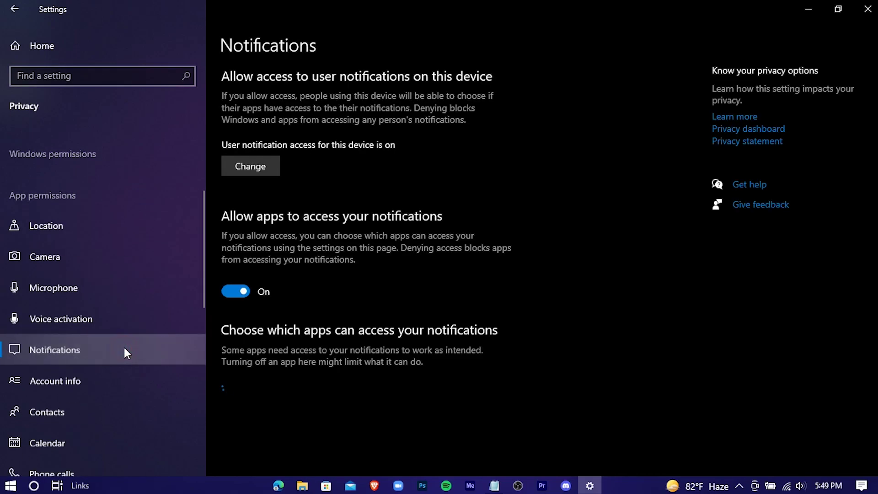
click(224, 290)
Step: Stop all apps from running in the background in the Privacy settings
scroll(55, 308, down, 1)
scroll(97, 304, down, 5)
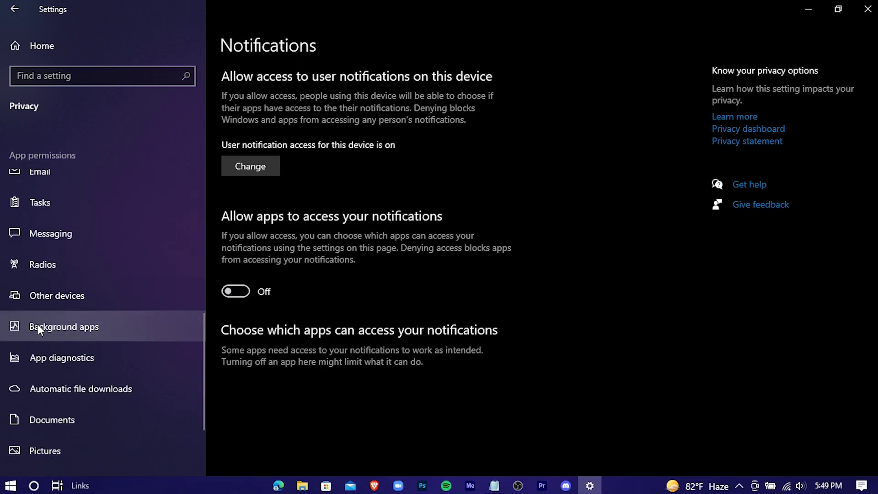
click(116, 328)
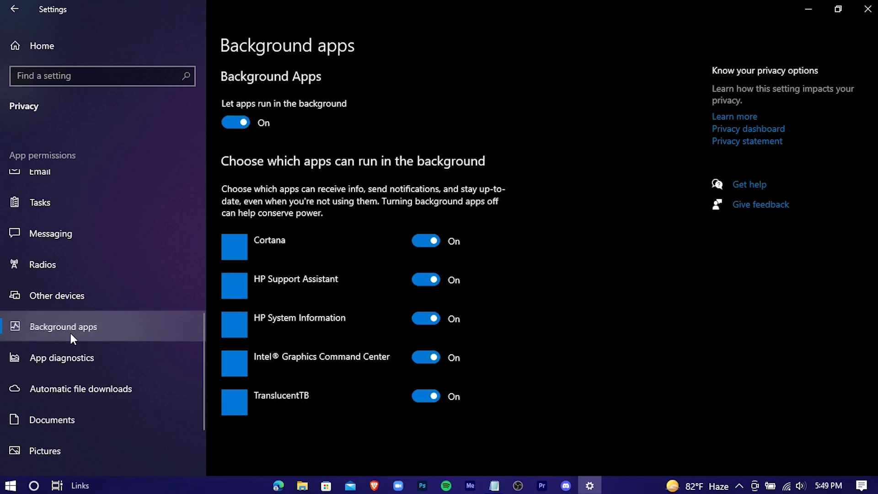
click(237, 124)
scroll(370, 172, down, 15)
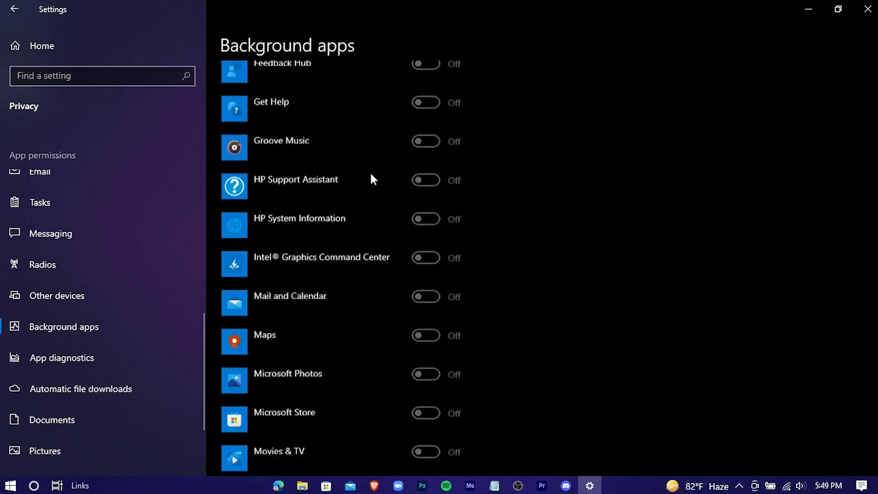
scroll(374, 178, down, 3)
scroll(374, 178, up, 15)
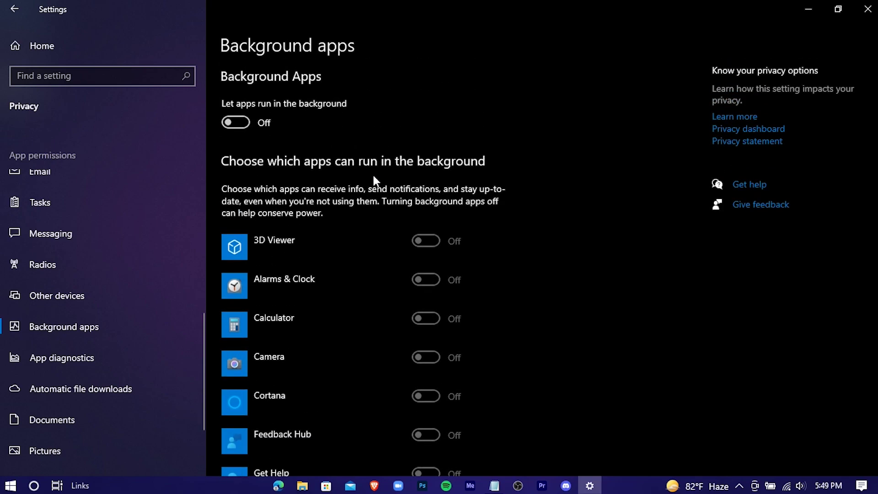
Step: Turn off Xbox Game Bar in the Gaming settings
click(117, 39)
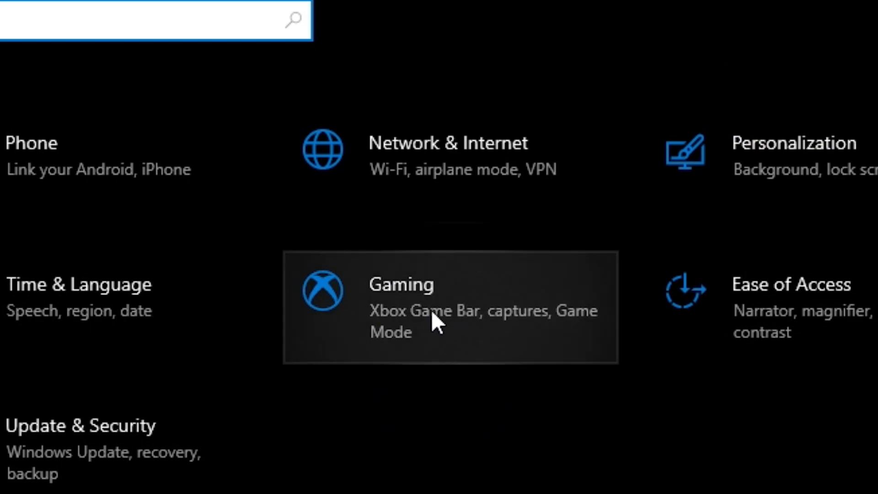
click(387, 344)
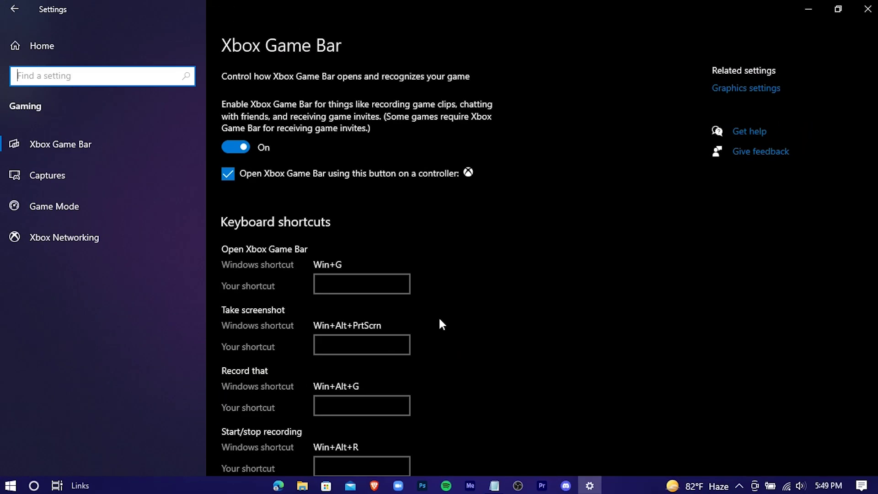
click(233, 145)
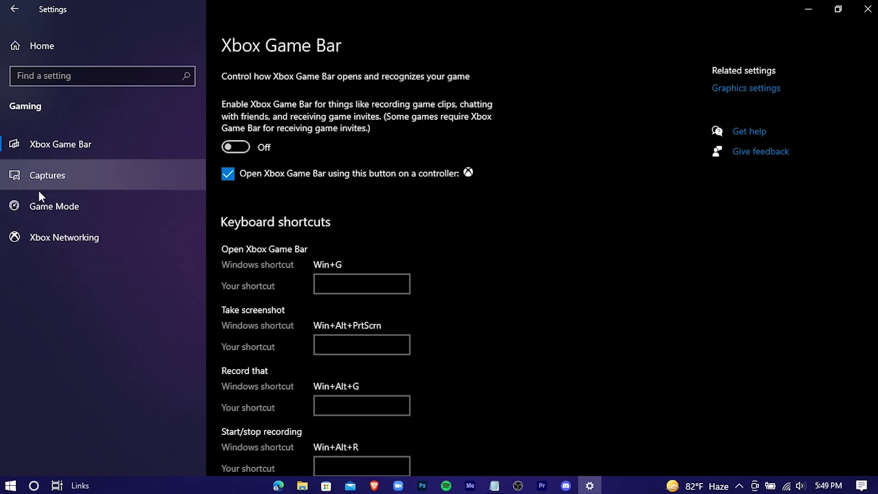
Step: Check whether Game Mode is enabled and close Settings
click(135, 205)
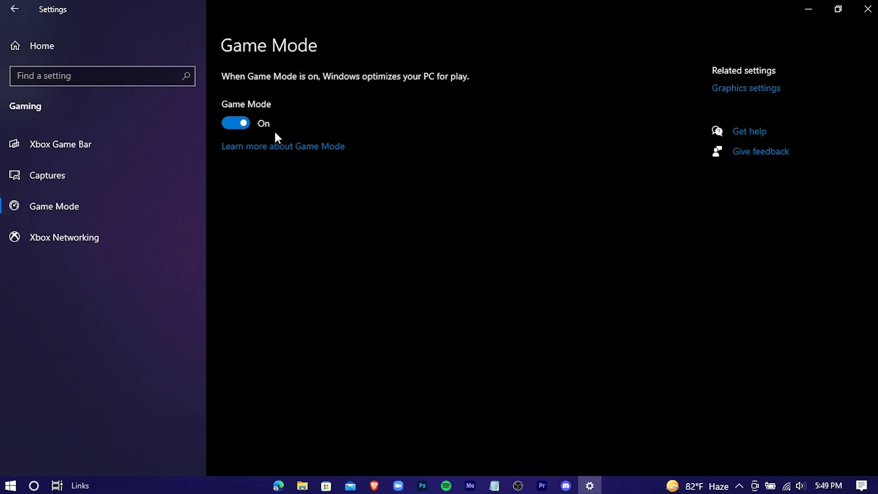
click(21, 54)
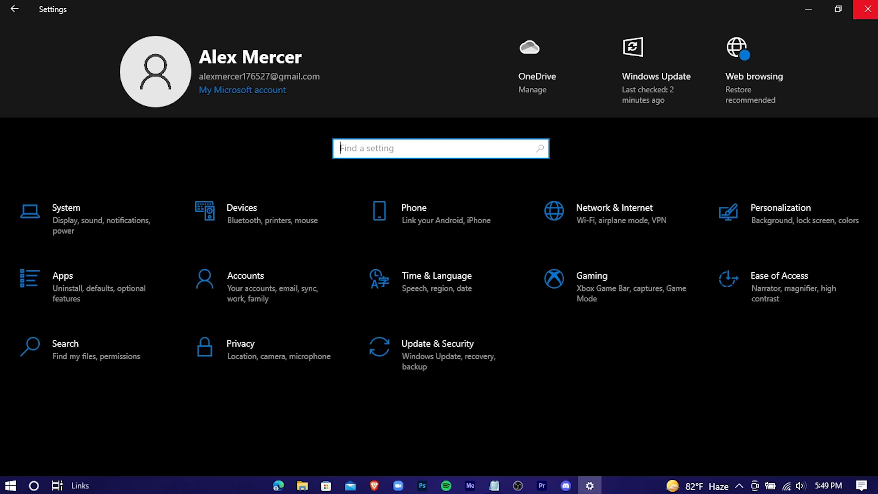
click(868, 9)
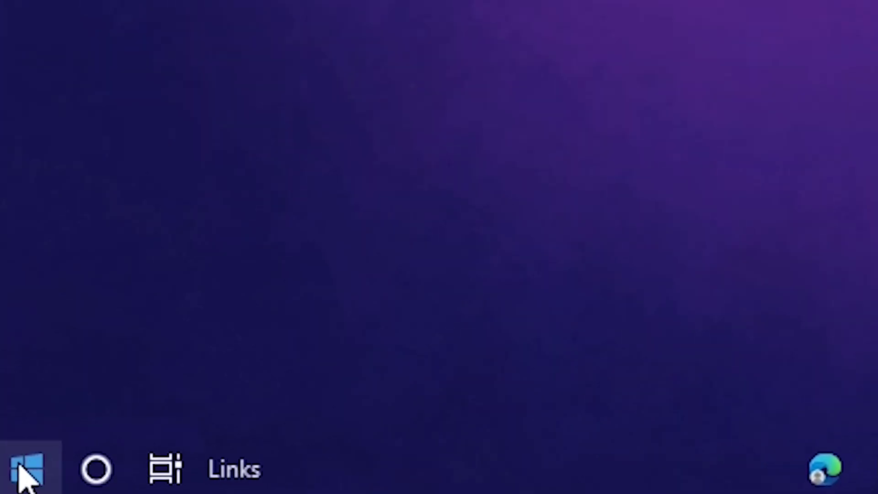
Step: Open System Configuration by searching for "msconfig" and display its list of services
click(8, 487)
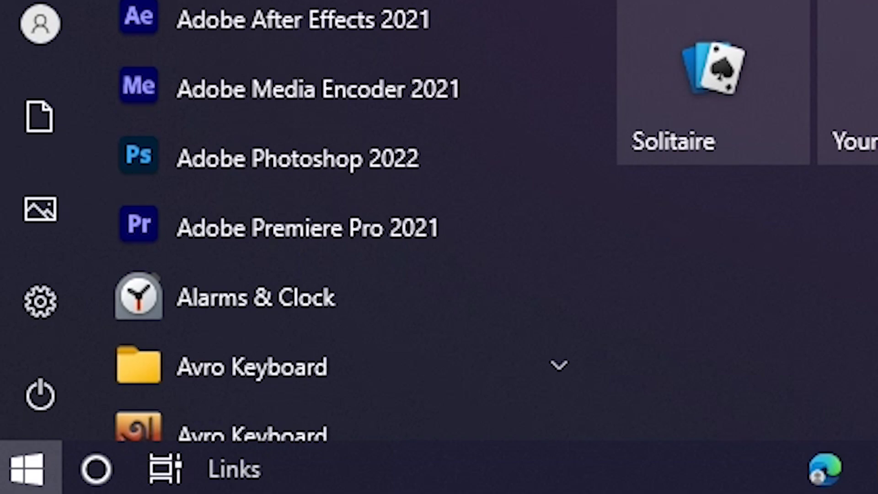
text(msconfig)
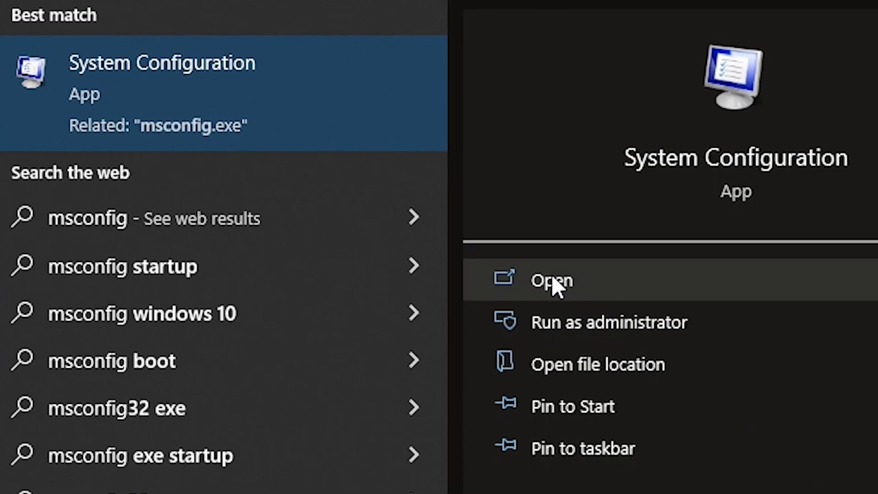
click(857, 277)
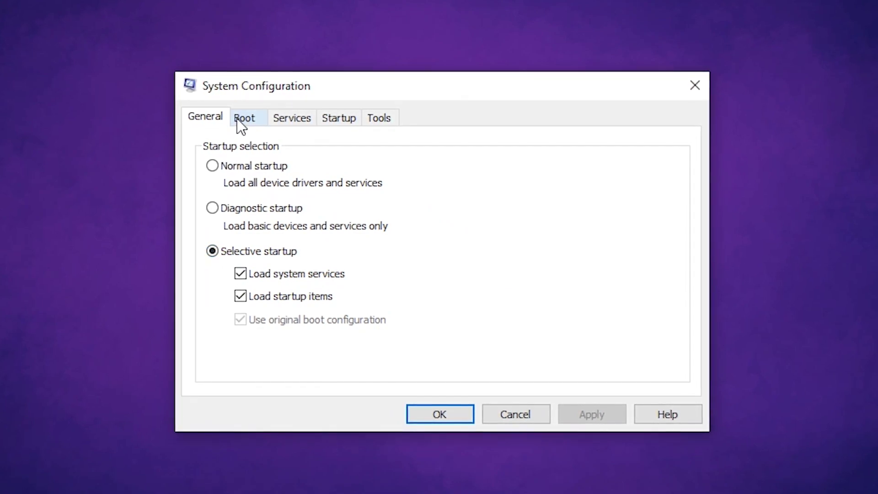
click(297, 112)
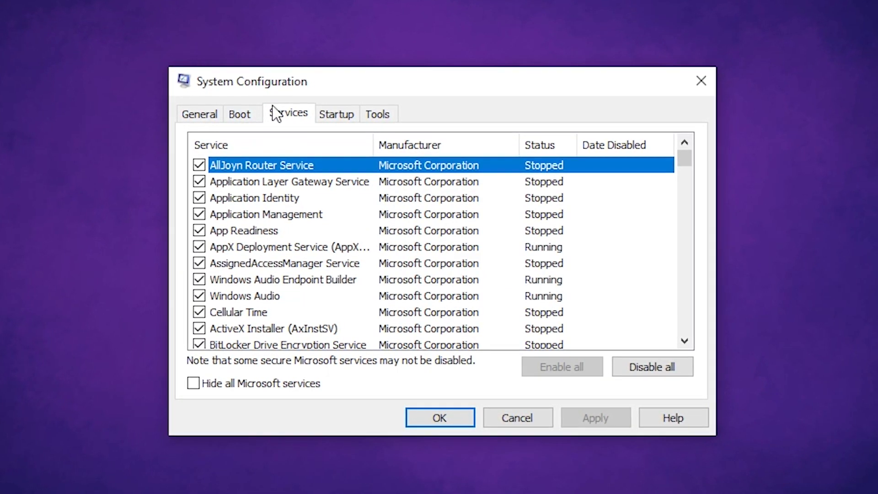
Step: Hide all Microsoft services, disable all the remaining services, apply the change and exit System Configuration without restarting
click(193, 384)
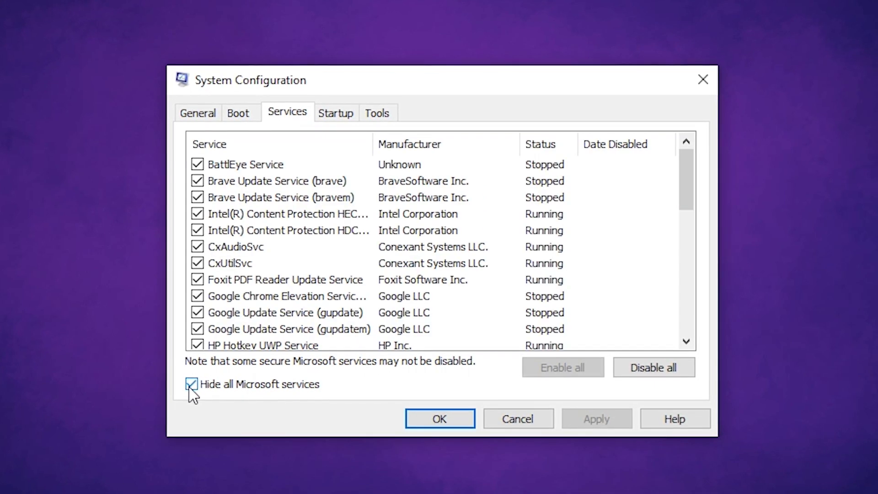
click(663, 374)
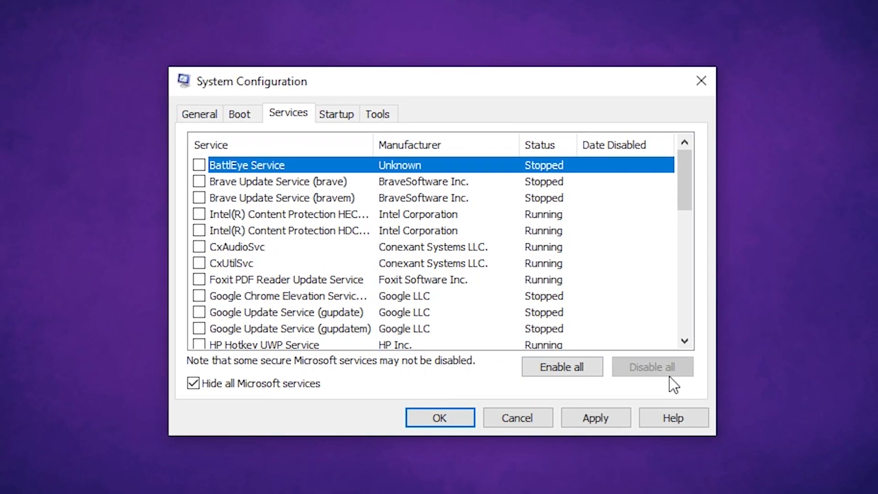
click(595, 418)
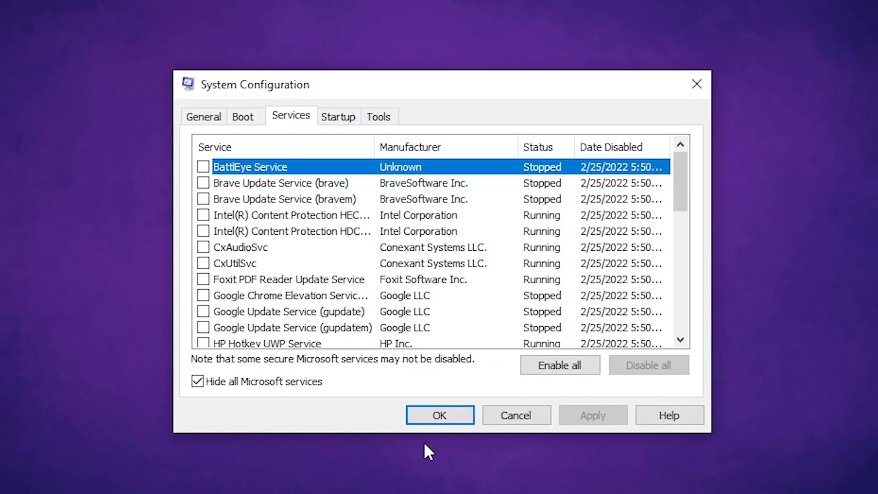
click(422, 407)
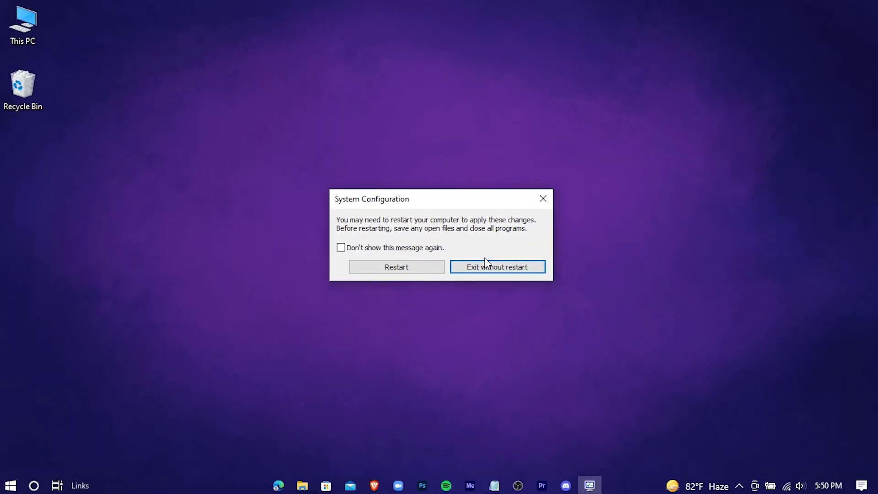
click(489, 268)
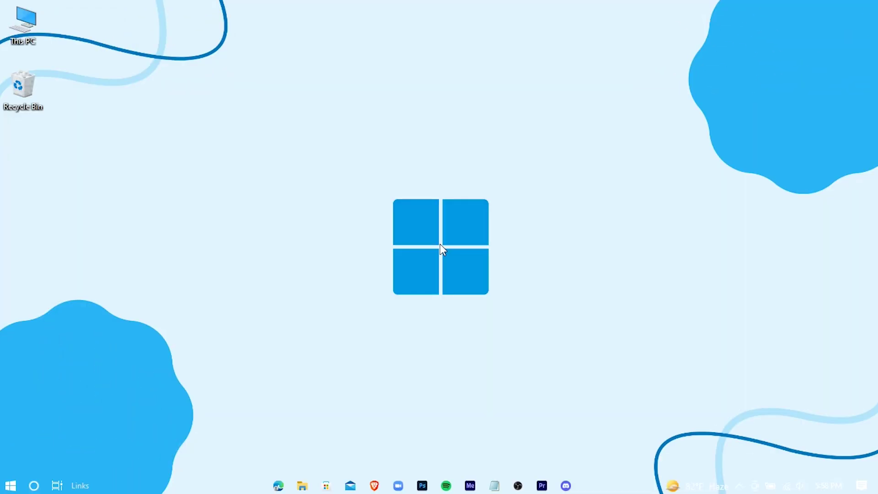
Step: Open the Performance Options from the advanced system settings in This PC's properties
click(8, 22)
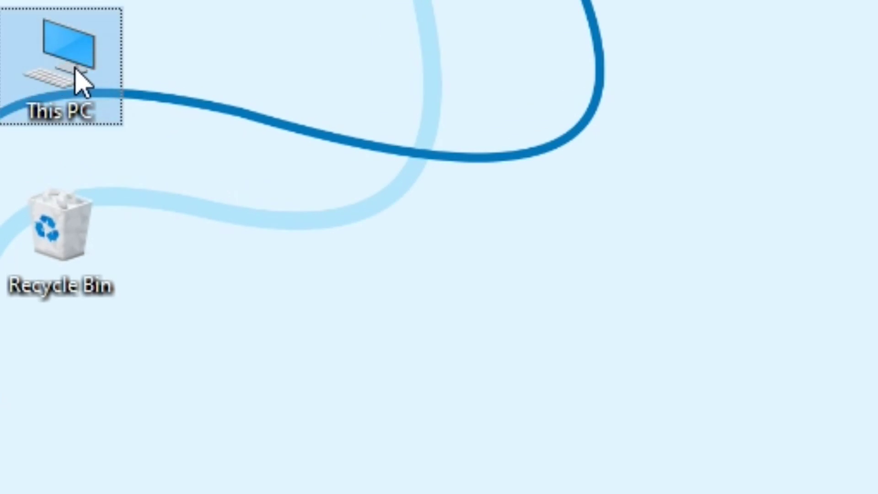
right_click(75, 69)
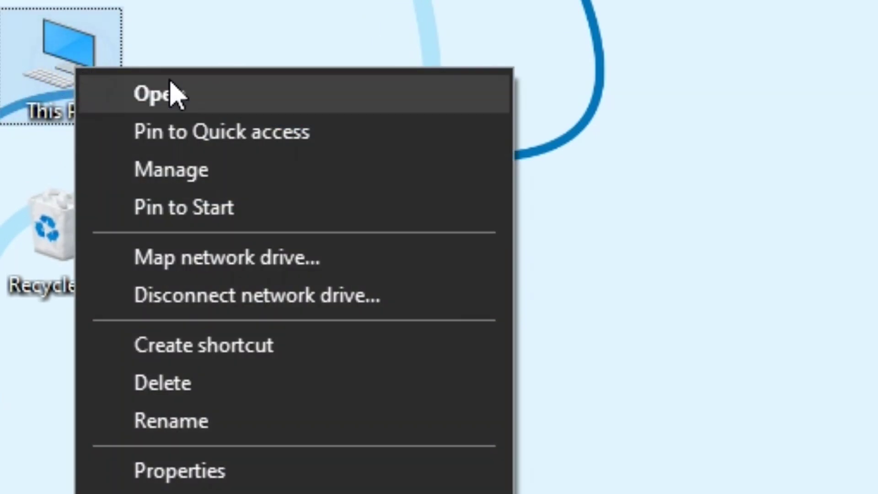
click(346, 471)
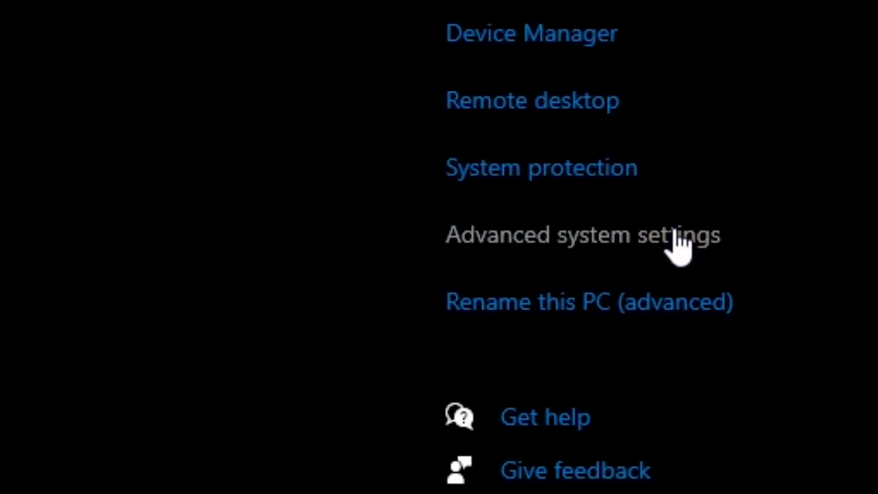
click(675, 237)
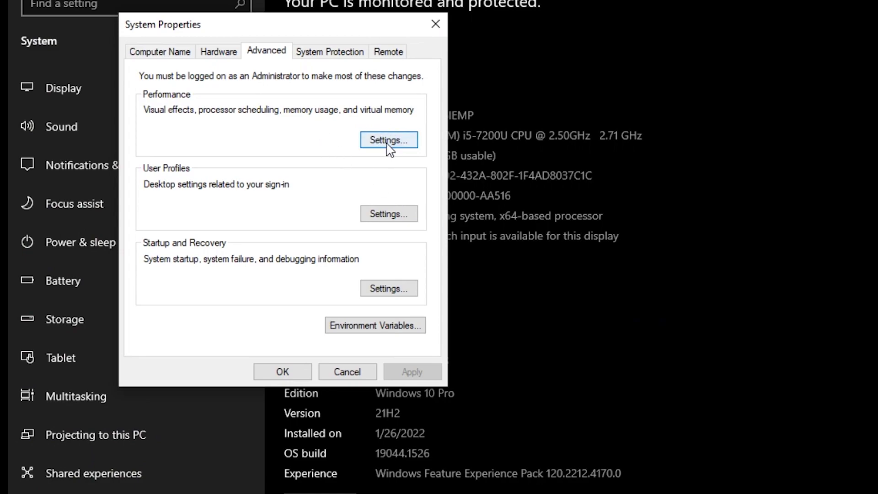
click(387, 146)
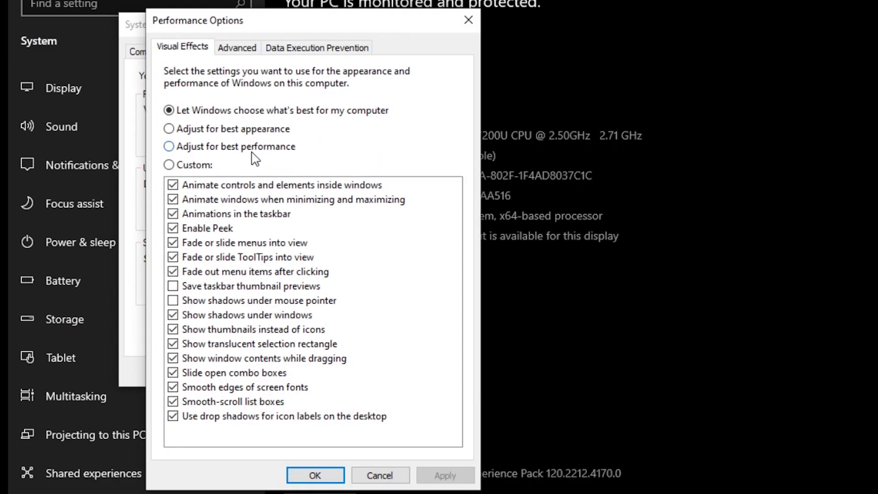
Step: Adjust visual effects for best performance, keeping only thumbnails instead of icons and smooth edges of screen fonts, then apply and close the settings windows
click(169, 146)
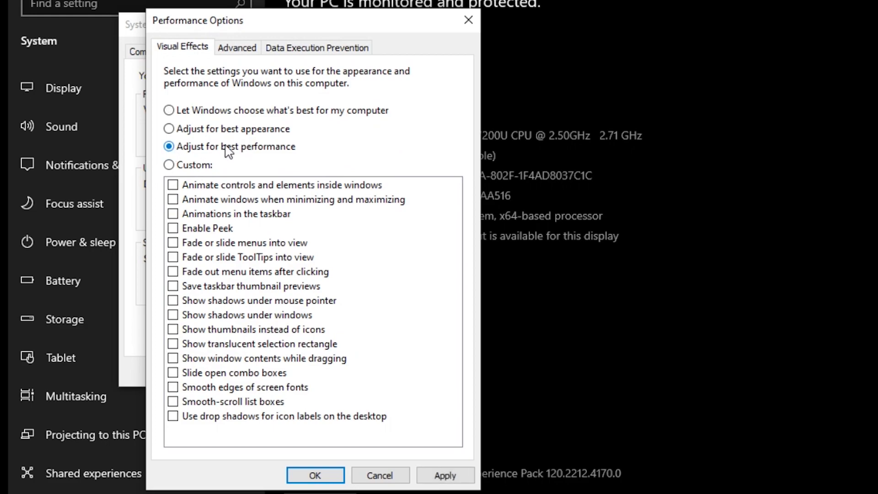
click(173, 332)
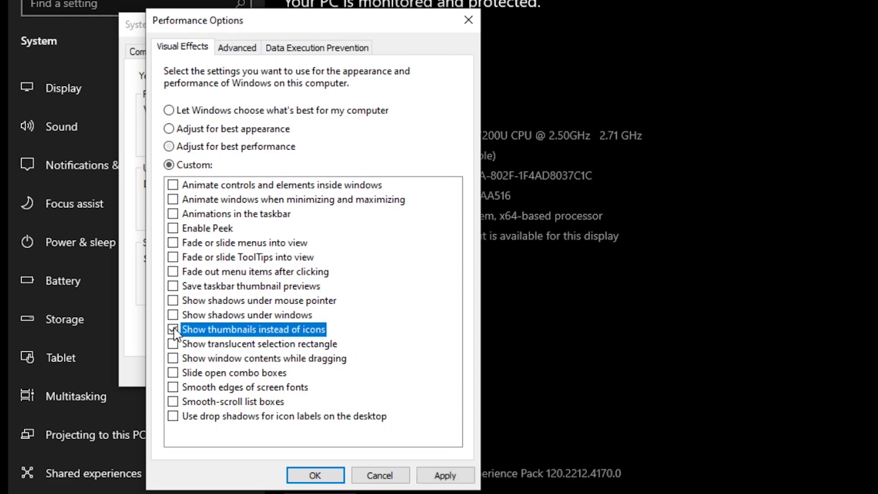
click(173, 388)
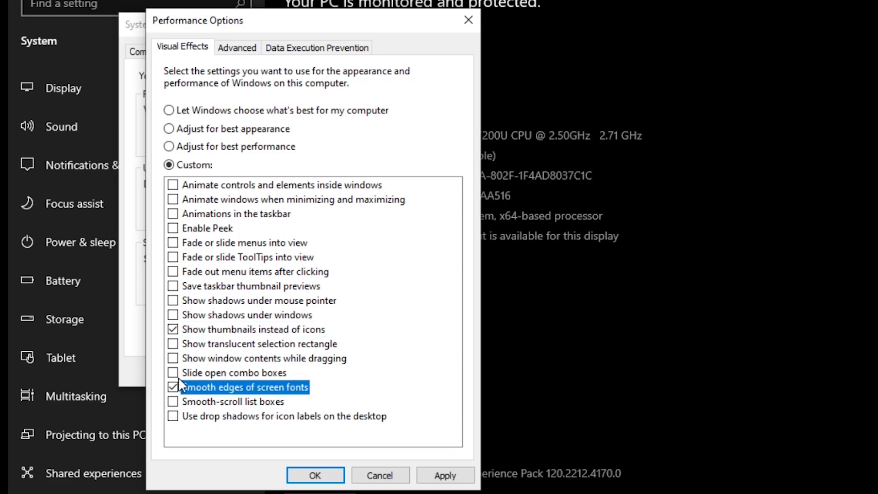
click(455, 478)
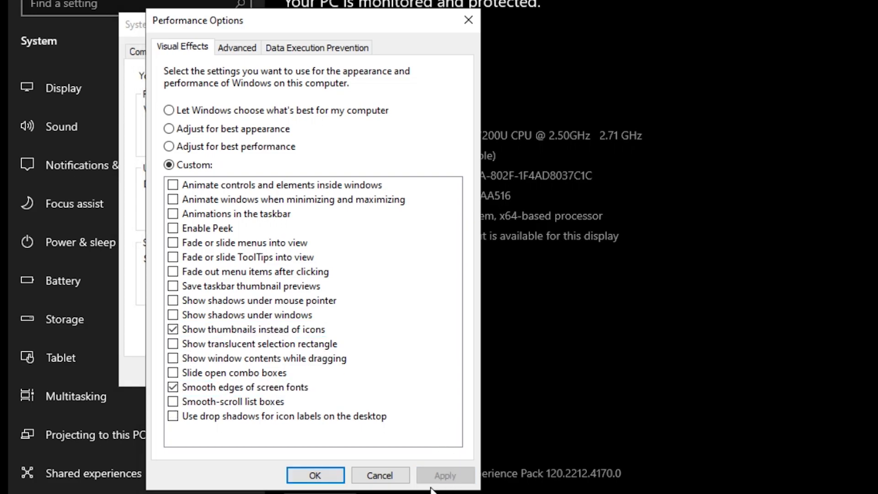
click(328, 476)
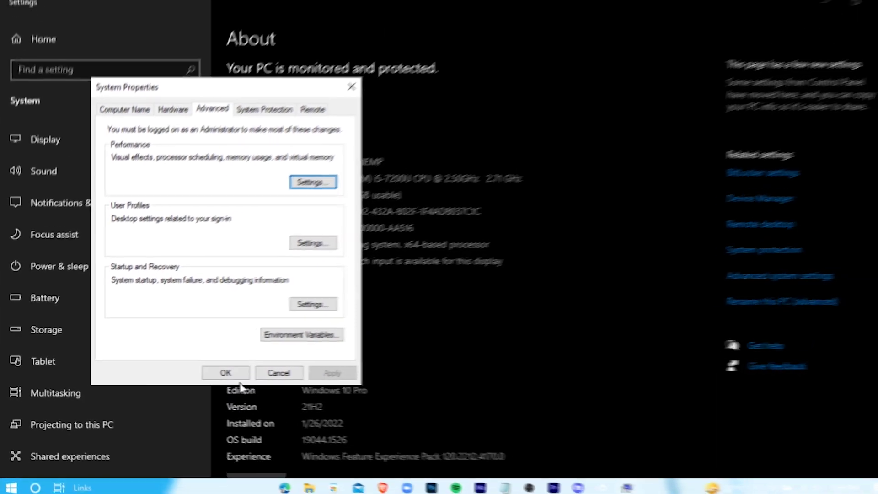
click(283, 372)
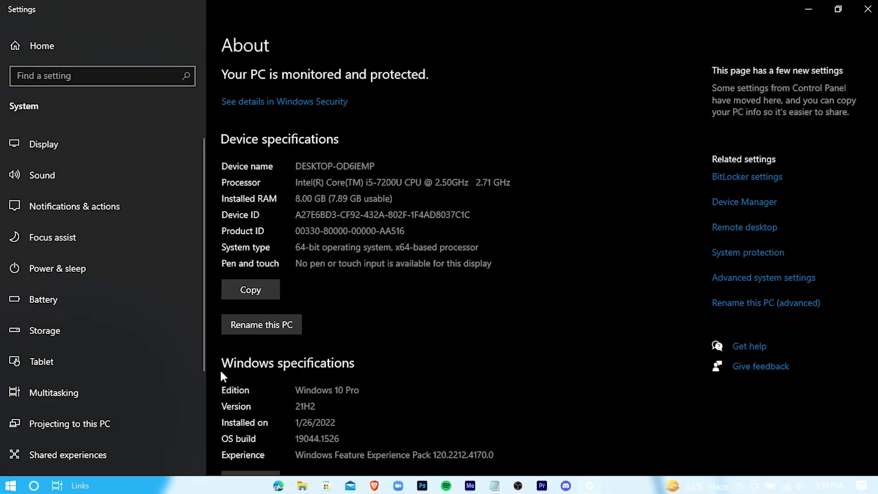
click(825, 12)
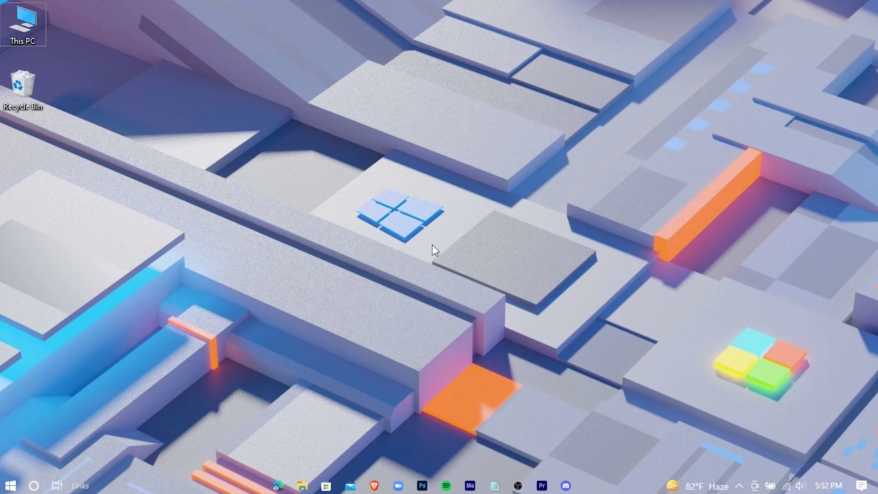
Step: Open the Windows Temp folder by running "temp" from the Run dialog and maximize its window
click(10, 489)
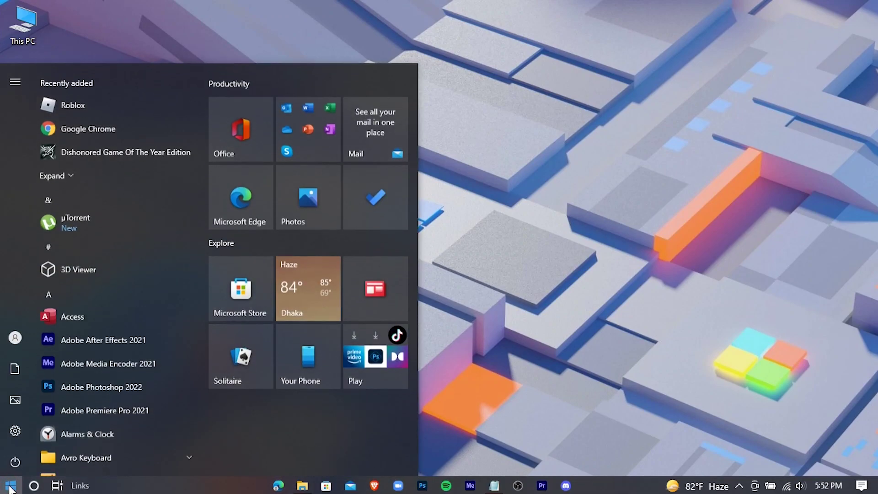
text(run)
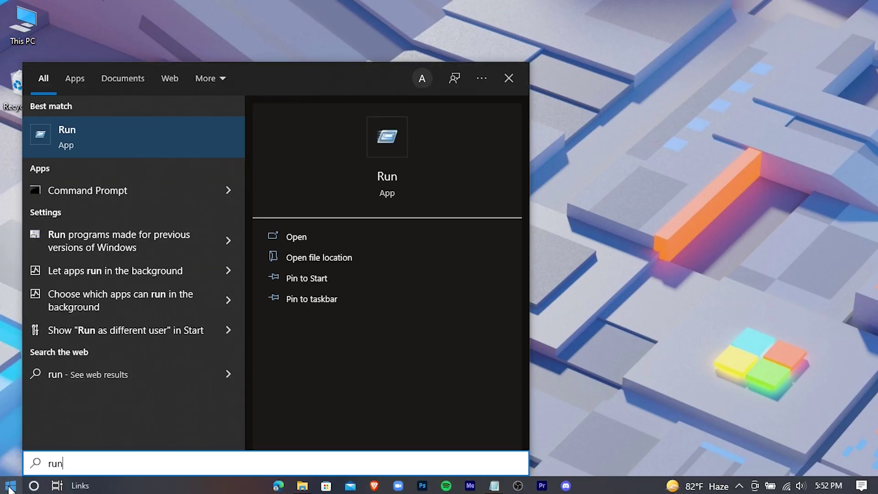
click(411, 236)
drag(130, 348, 428, 189)
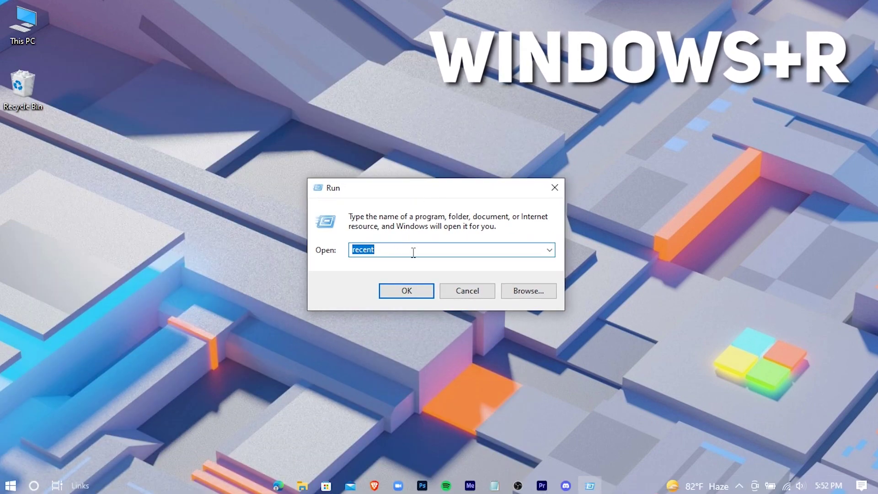
text(temp)
key(Return)
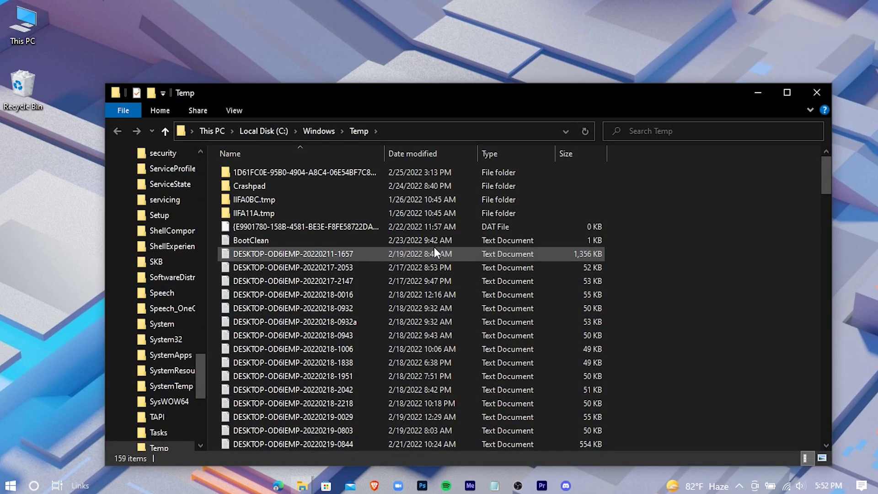
drag(591, 90, 562, 32)
click(756, 34)
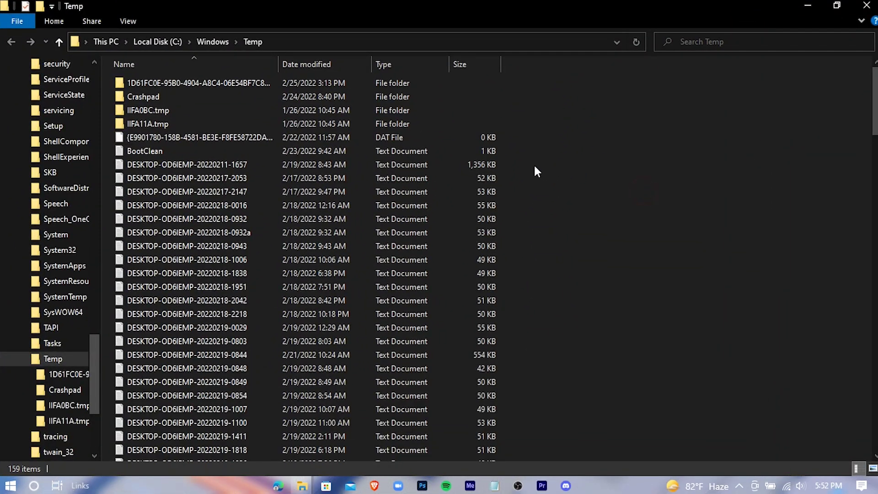
Step: Permanently delete everything in the Windows Temp folder, skipping protected and in-use items, and close the folder
key(ctrl+a)
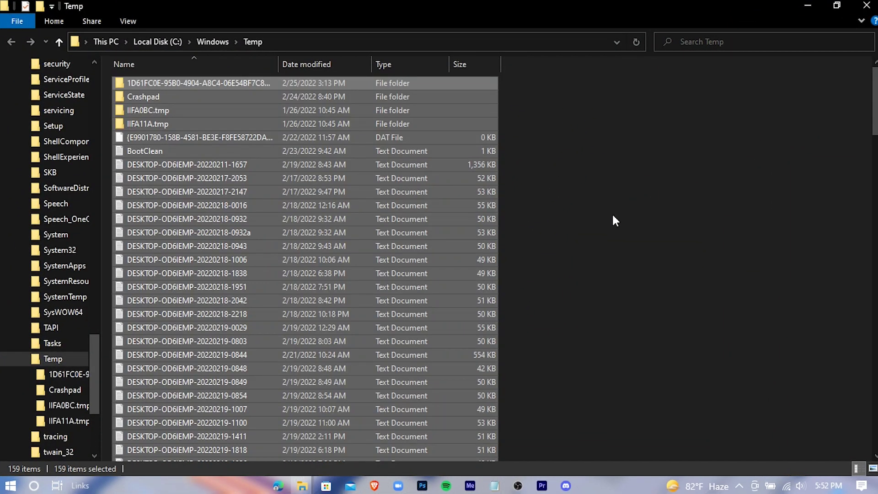
key(shift+Delete)
key(Return)
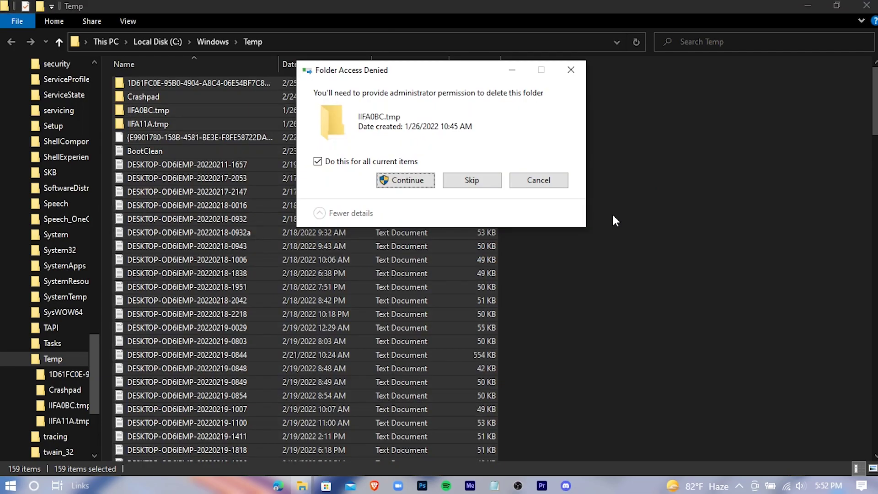
click(405, 181)
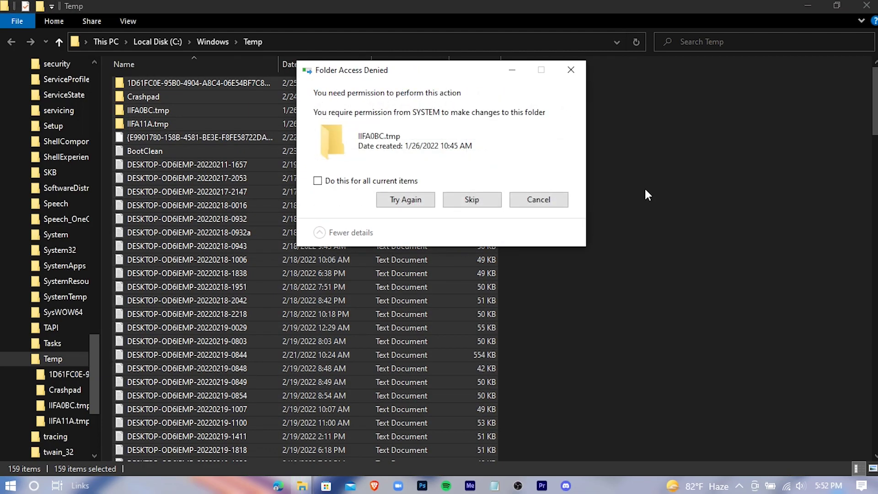
click(468, 198)
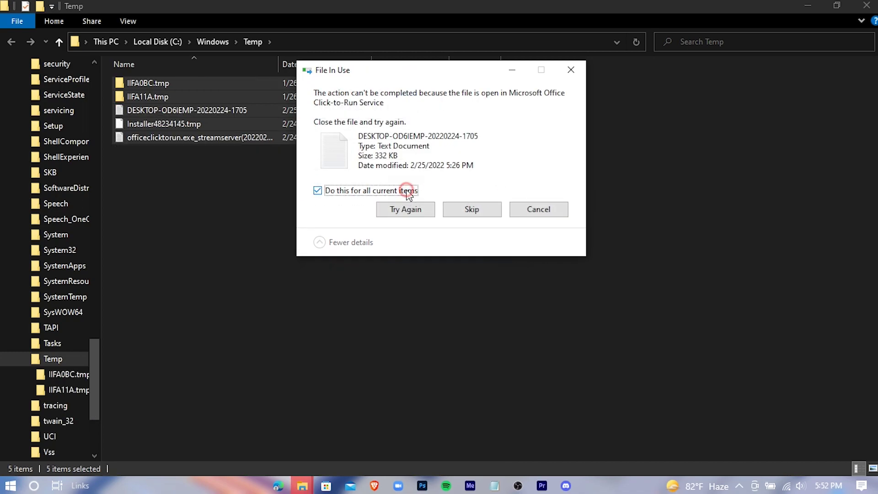
click(470, 208)
click(666, 170)
click(867, 6)
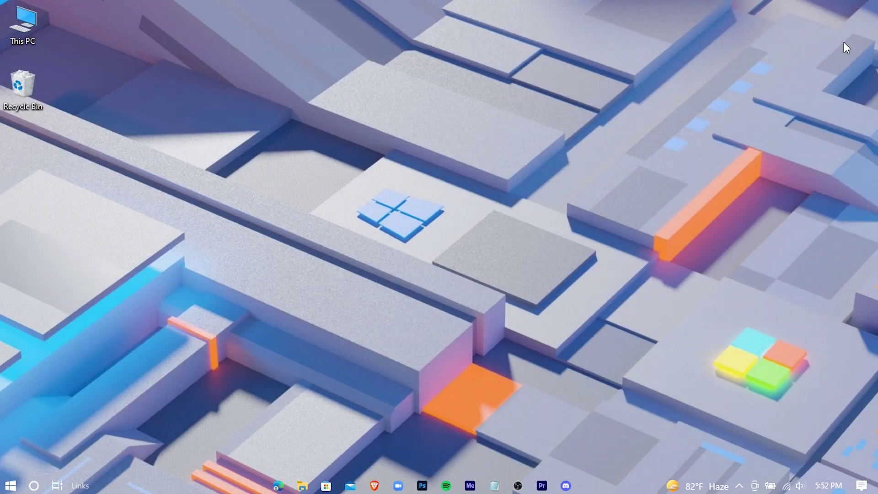
Step: Open the user's local Temp folder by running "%temp%" from the Run dialog
key(super)
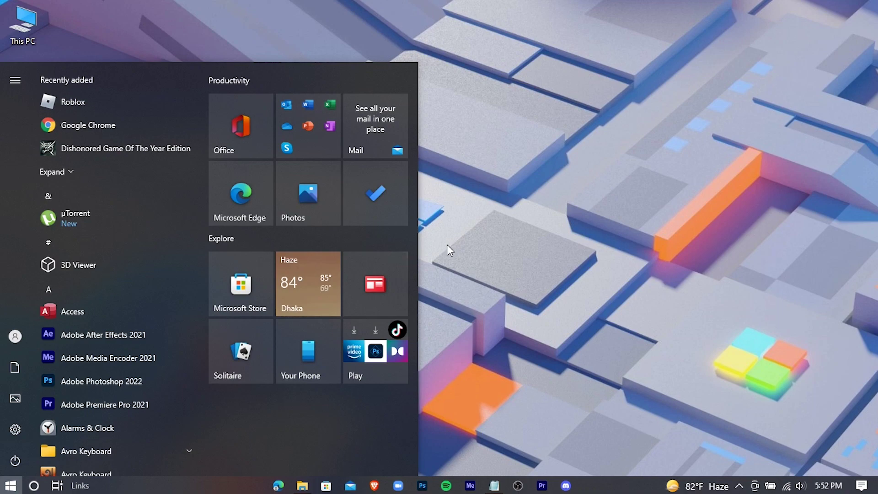
text(run)
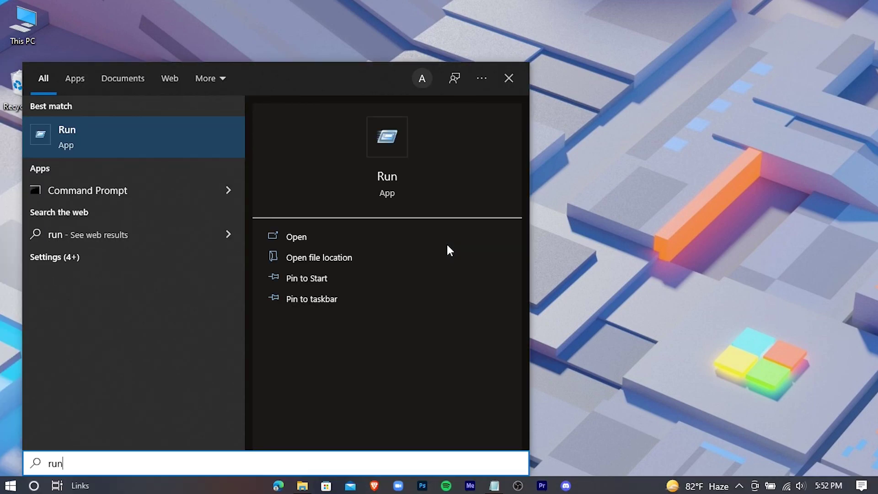
key(Return)
drag(141, 342, 440, 177)
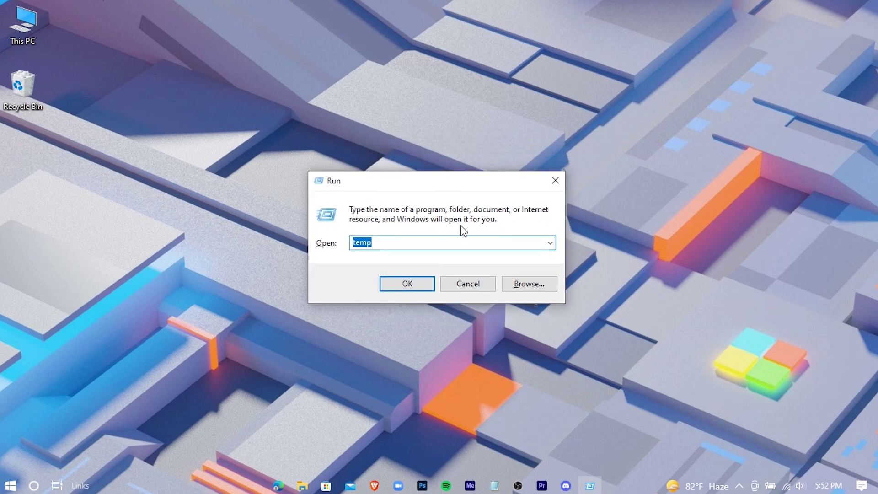
text(%)
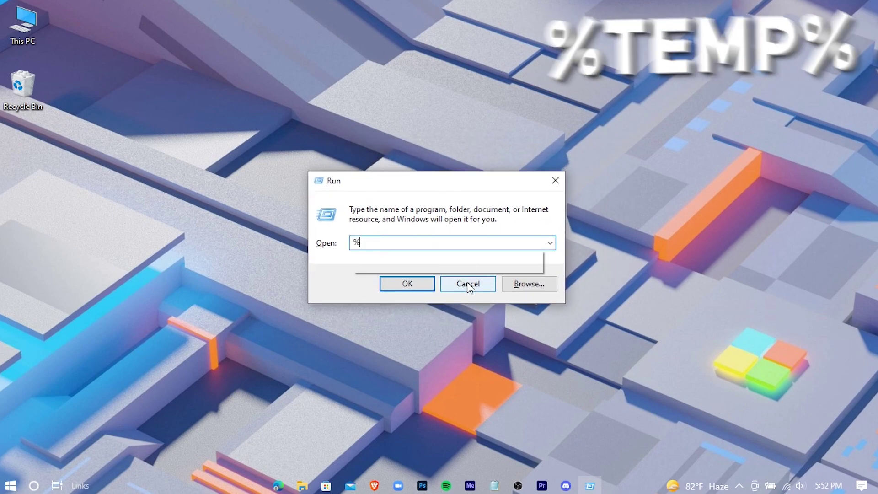
text(temp%)
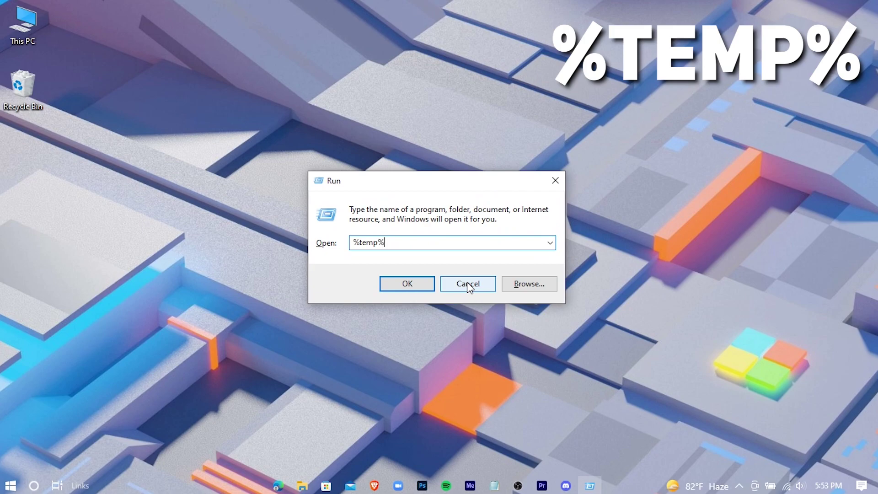
key(Return)
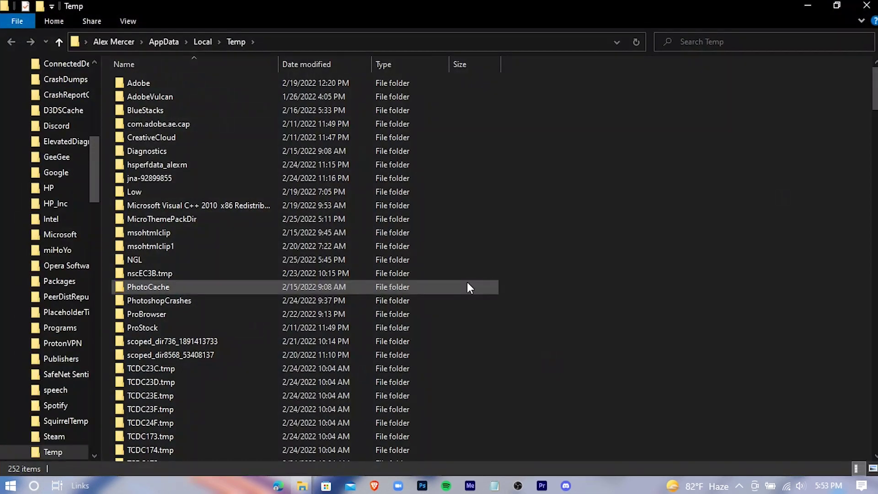
Step: Permanently delete everything in the user's local Temp folder, skipping all in-use items, and close the folder
key(ctrl+a)
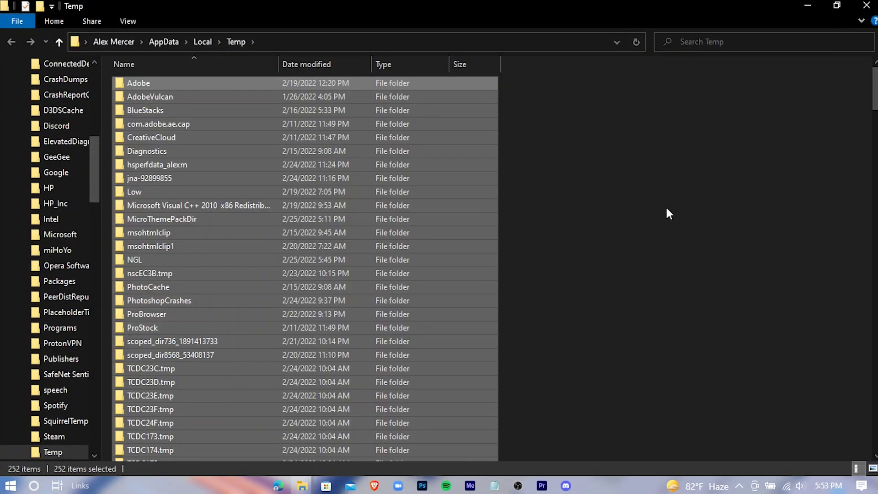
key(shift+Delete)
key(Return)
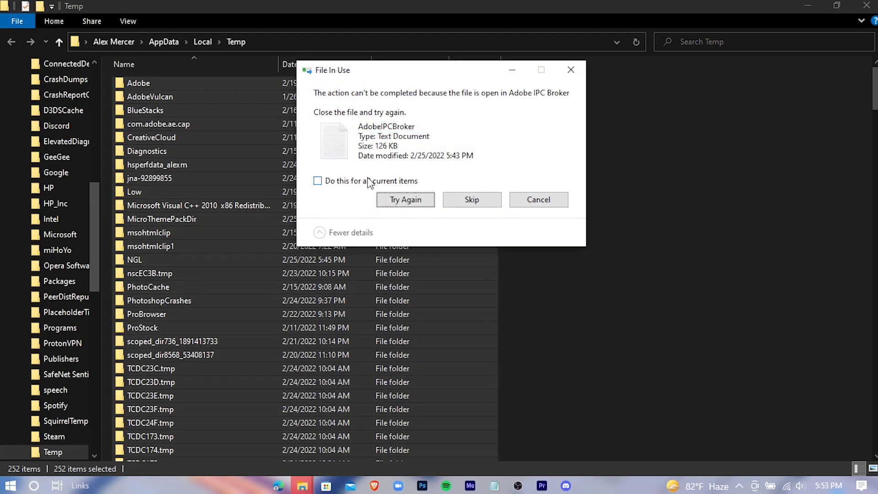
click(366, 181)
click(481, 194)
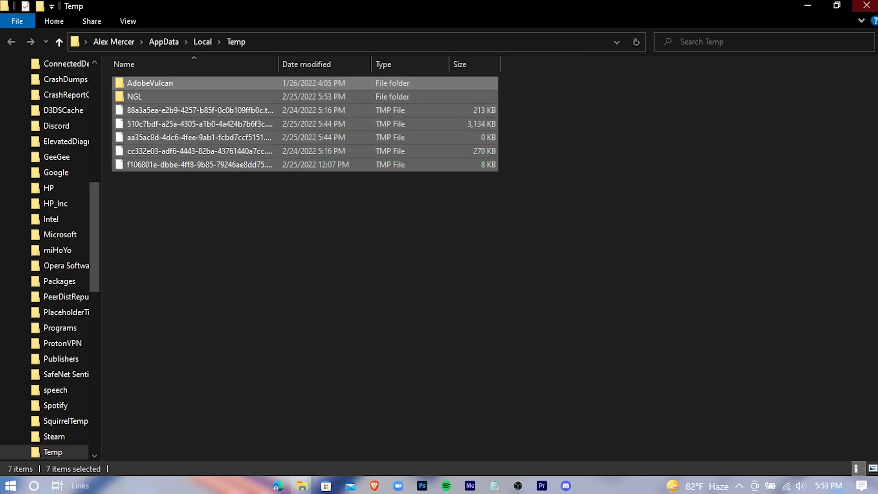
click(867, 5)
Step: Open the Windows Prefetch folder by running "prefetch" from the Run dialog and grant permission to access it
key(super+r)
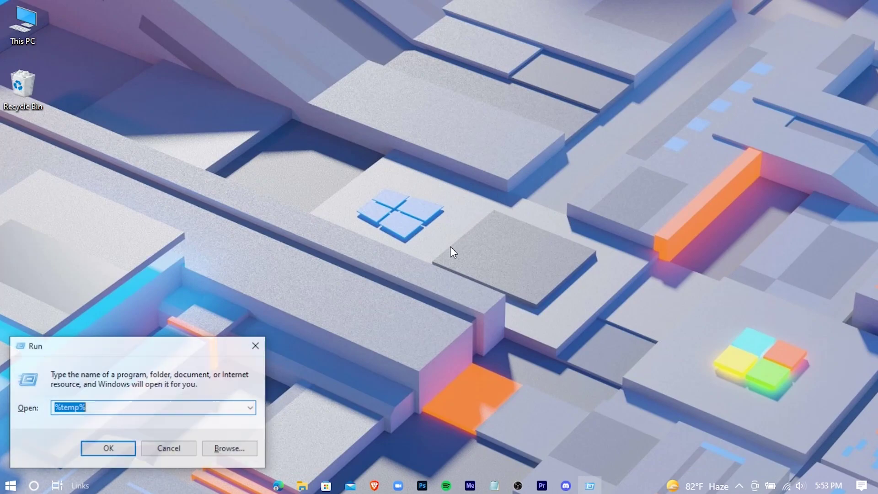
drag(172, 354, 471, 200)
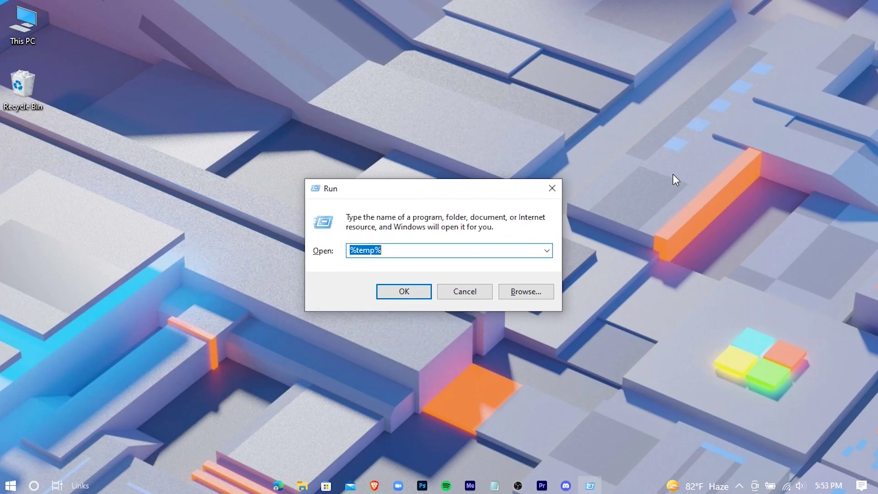
text(prefetch)
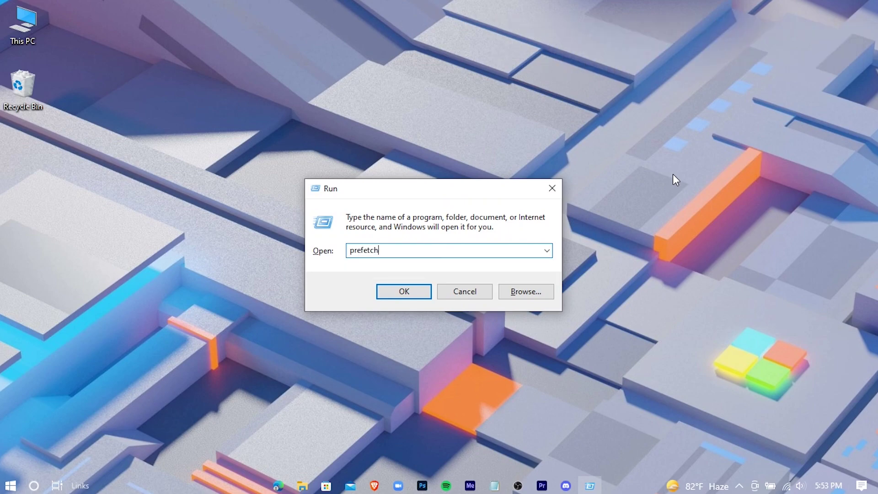
key(Return)
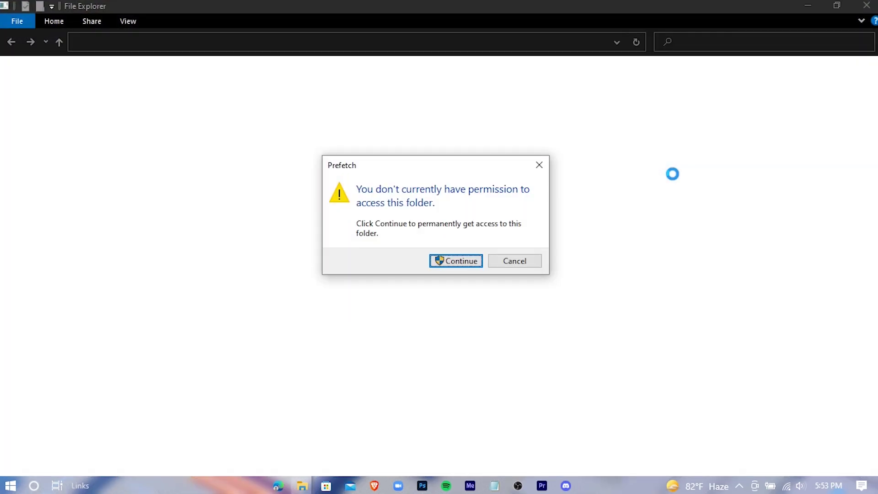
click(462, 259)
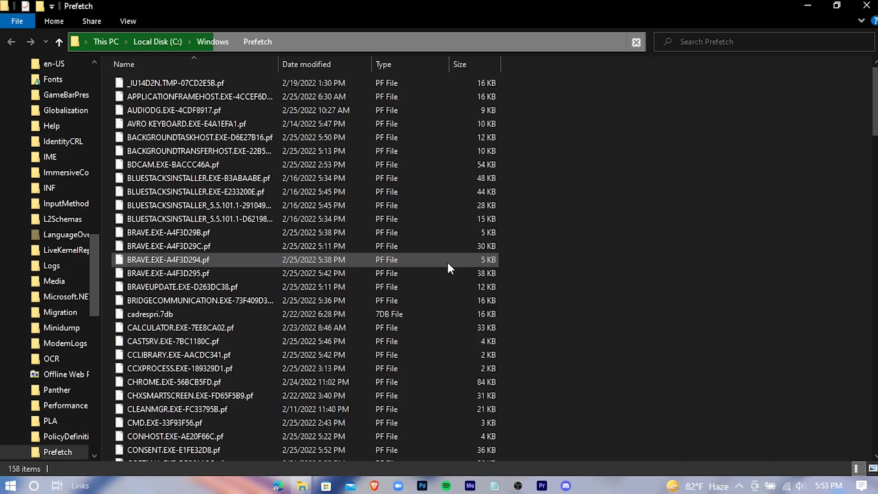
Step: Permanently delete everything in the Prefetch folder, skipping all in-use items, and close the folder
key(ctrl+a)
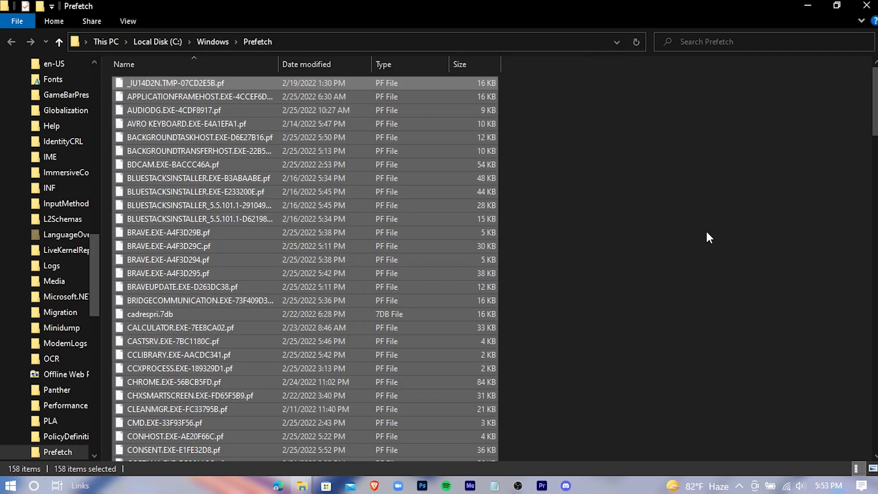
key(shift+Delete)
key(Return)
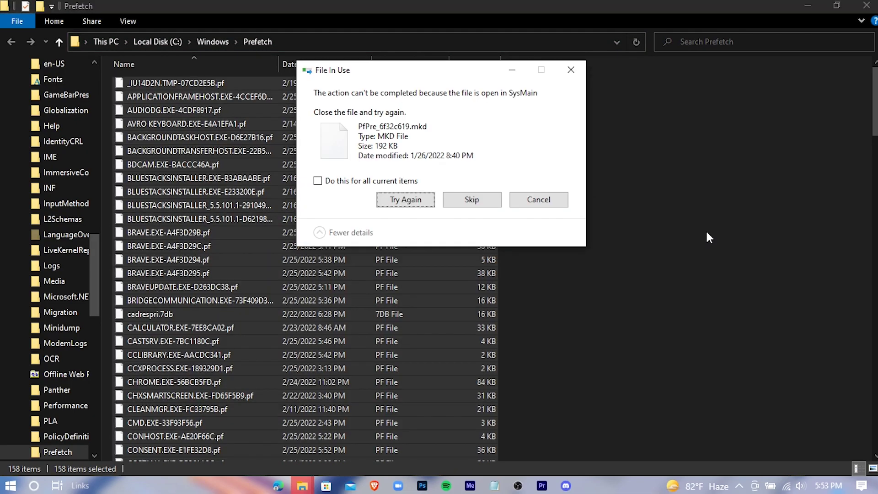
click(318, 181)
click(485, 199)
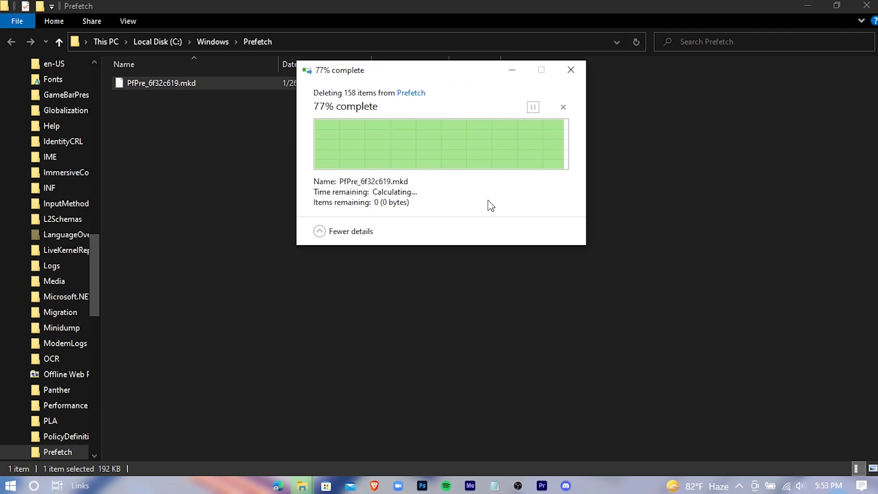
click(867, 6)
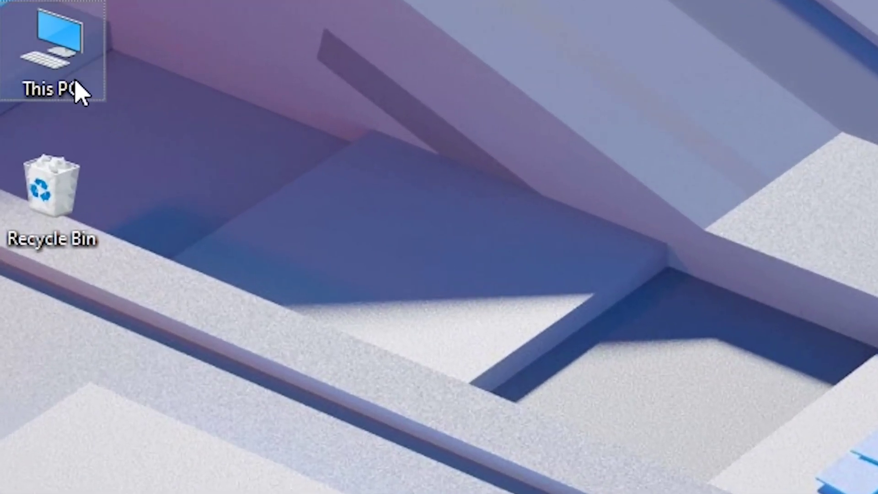
Step: Open the properties of Local Disk (C:) from This PC and start Disk Cleanup for the drive
right_click(30, 34)
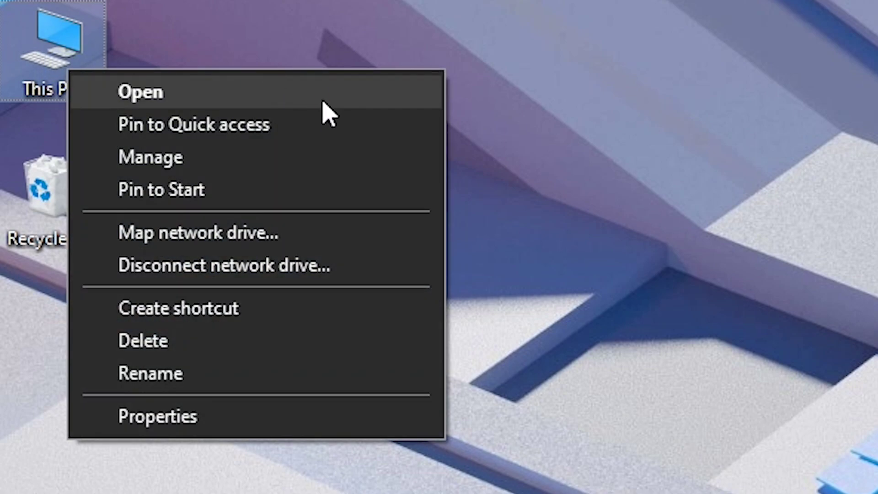
click(322, 96)
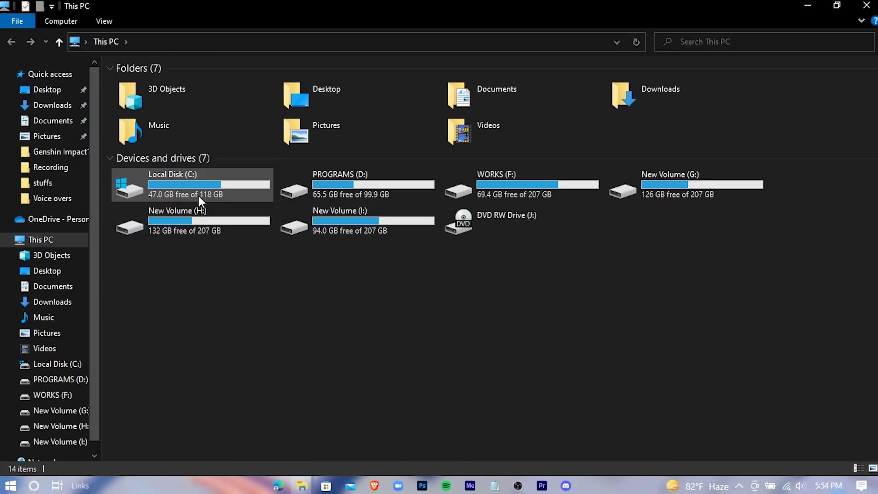
click(178, 191)
right_click(210, 181)
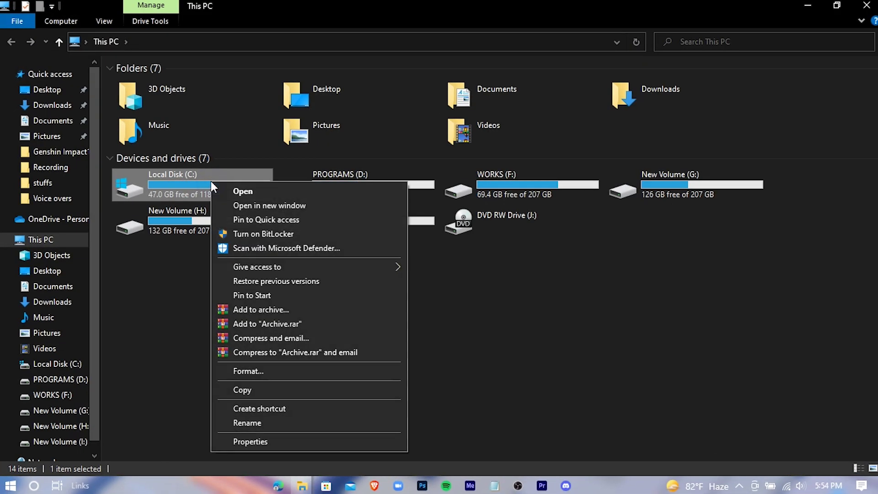
click(311, 441)
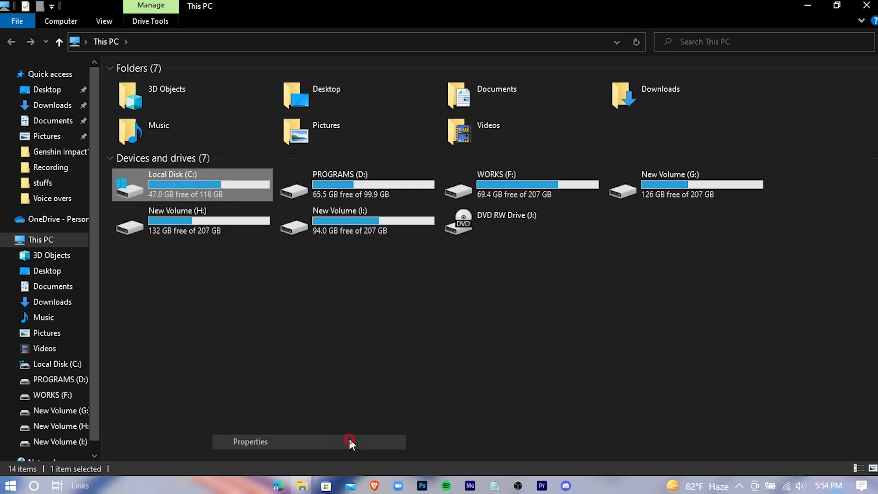
drag(335, 163, 454, 97)
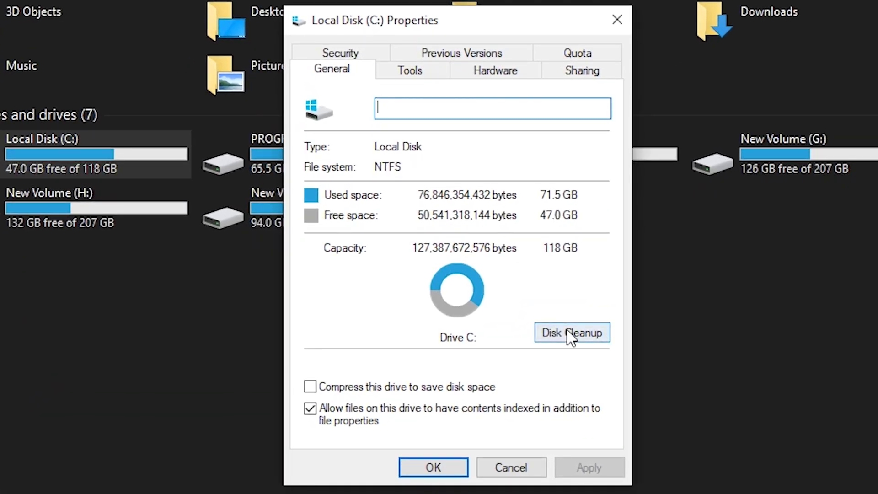
click(523, 305)
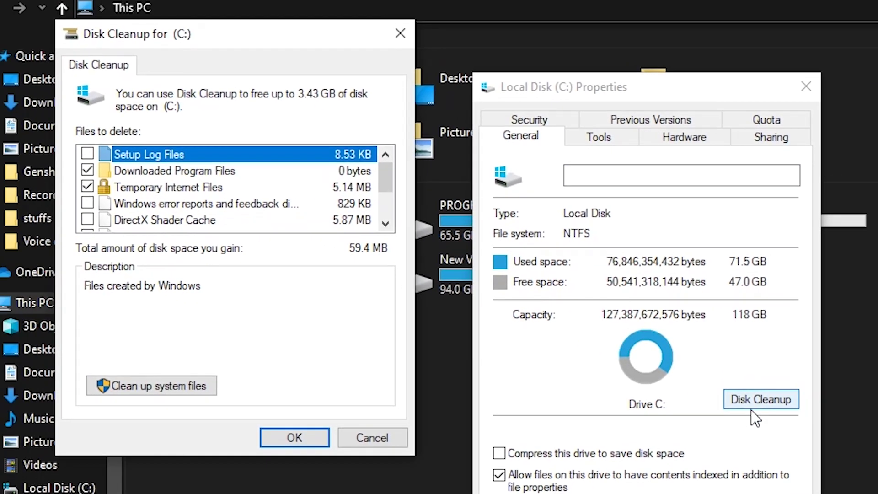
Step: Clean up drive C:, including error reports, DirectX Shader Cache, Delivery Optimization Files and Temporary files but not the Recycle Bin, and close the drive windows
click(87, 220)
scroll(128, 200, down, 1)
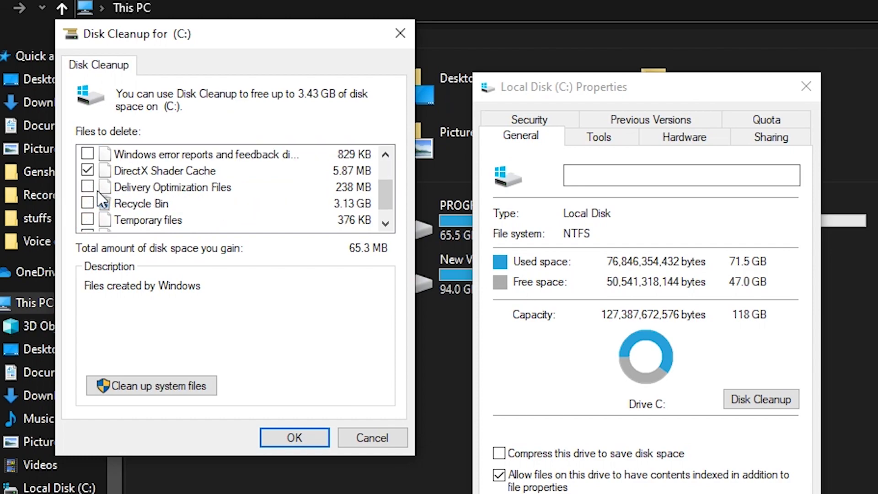
scroll(174, 183, down, 1)
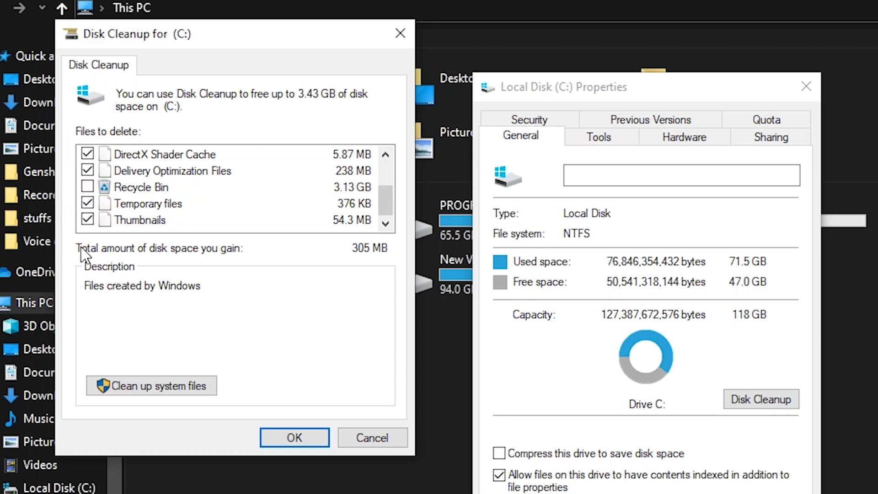
click(294, 432)
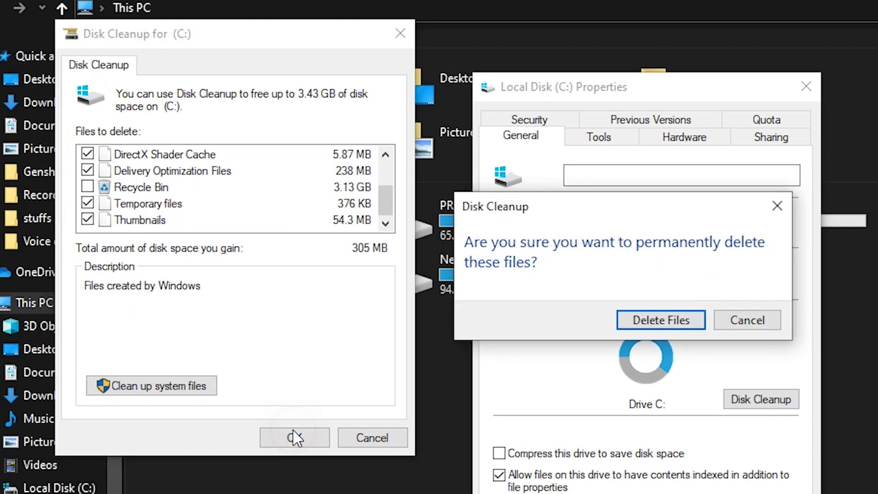
click(675, 320)
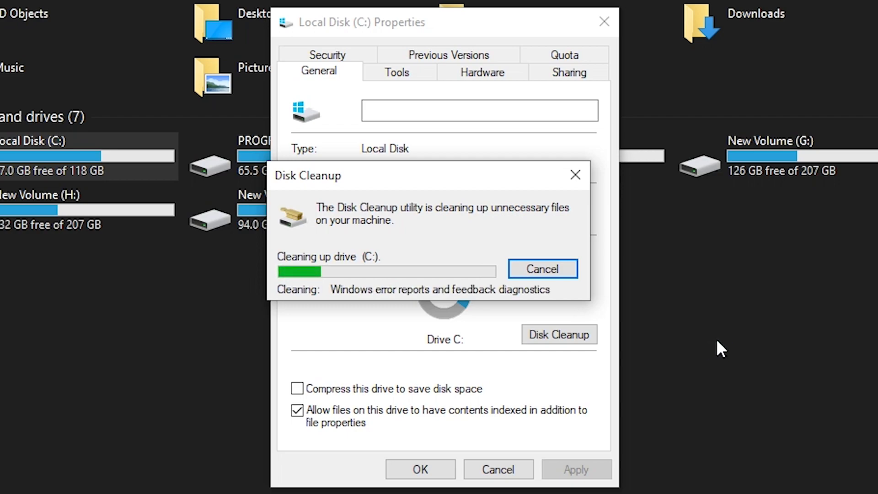
click(433, 470)
click(432, 468)
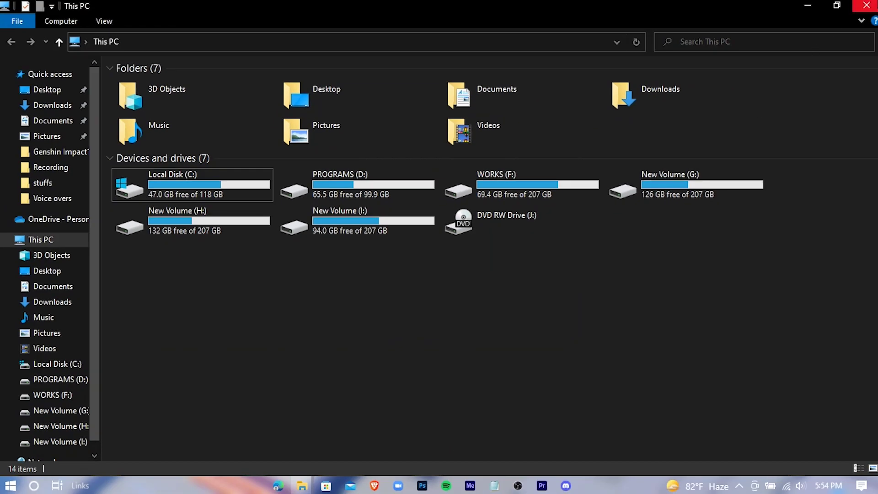
click(869, 5)
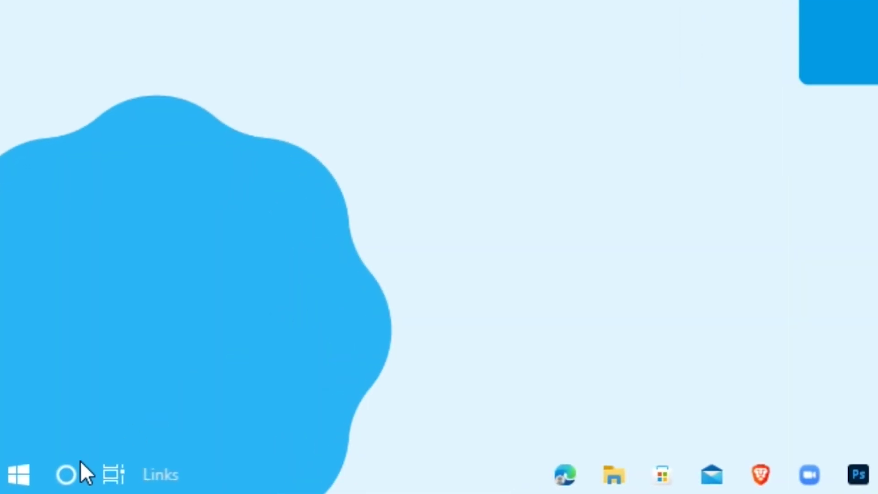
Step: Search for "cmd" and open Command Prompt as administrator, moving its window clear of the desktop icons
click(18, 474)
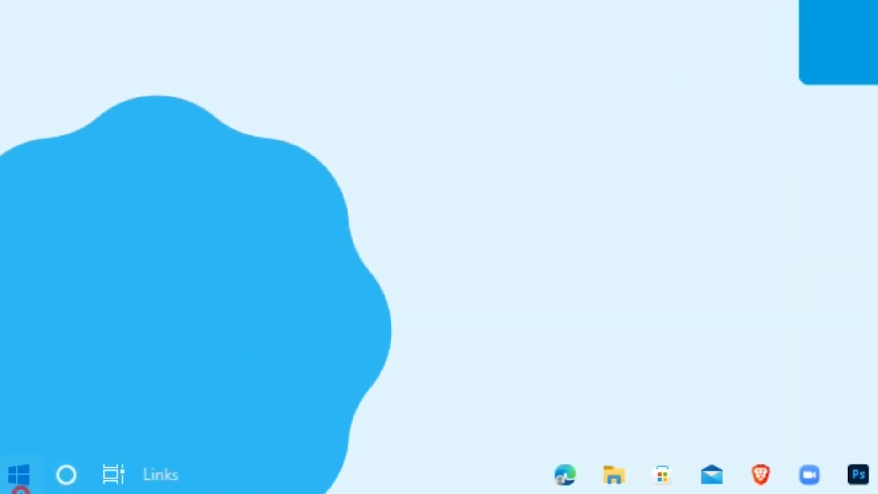
text(cmd)
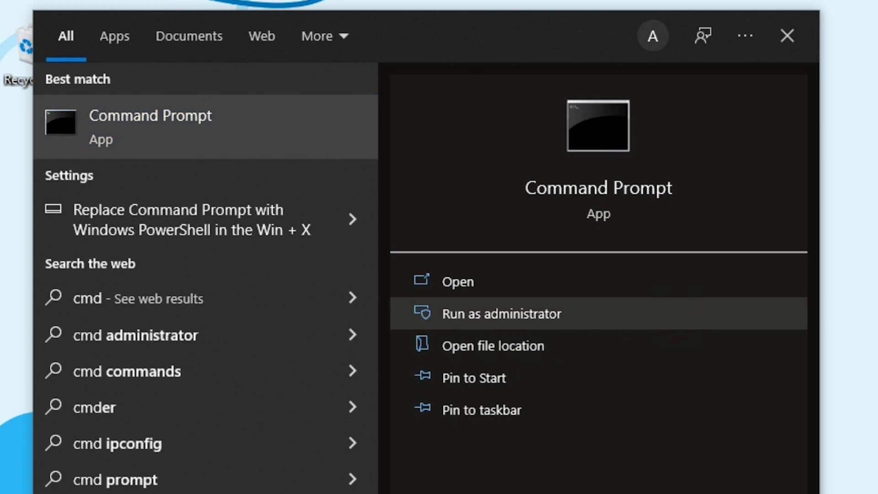
click(681, 313)
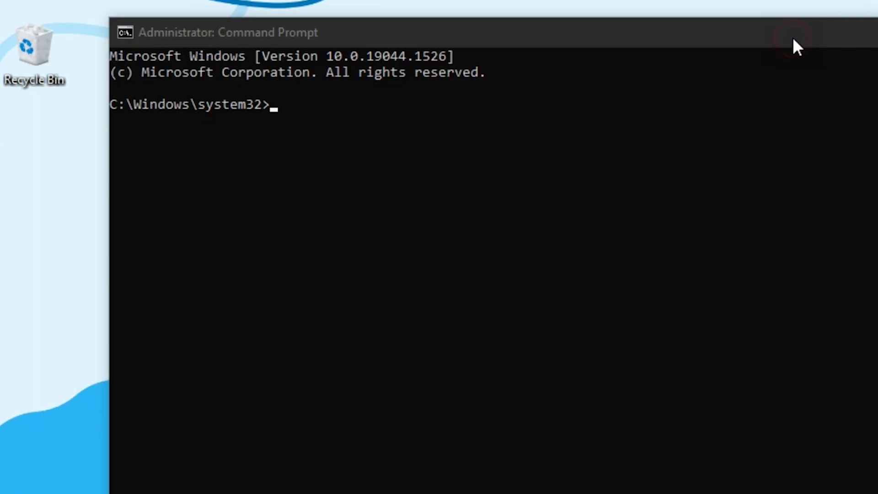
drag(788, 36, 857, 32)
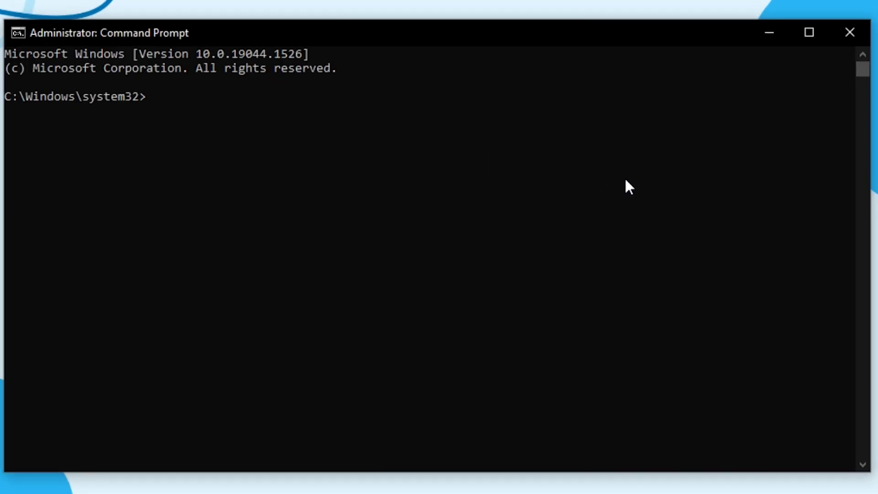
Step: Add the Ultimate Performance power plan by running "powercfg -duplicatescheme e9a42b02-d5df-448d-aa00-03f14749eb61", and close Command Prompt
text(powercfg -duplicatescheme e9a42b02-d5df-448d-aa00-03f14749eb61)
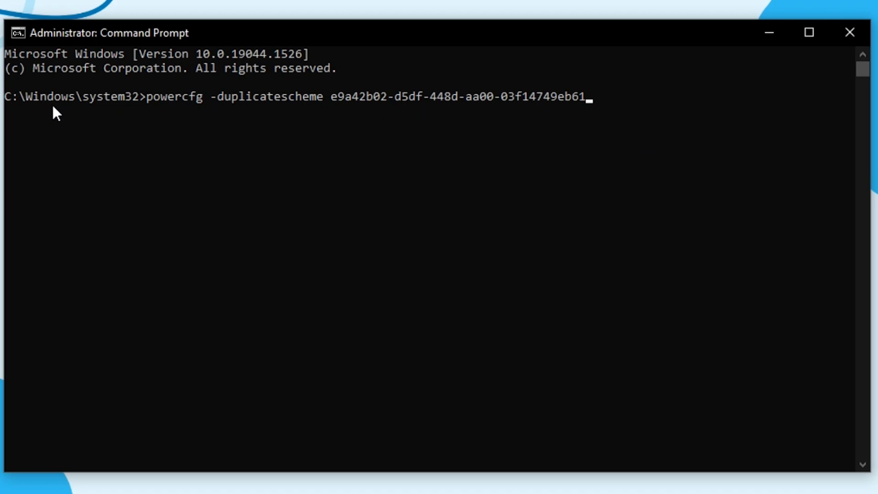
key(Return)
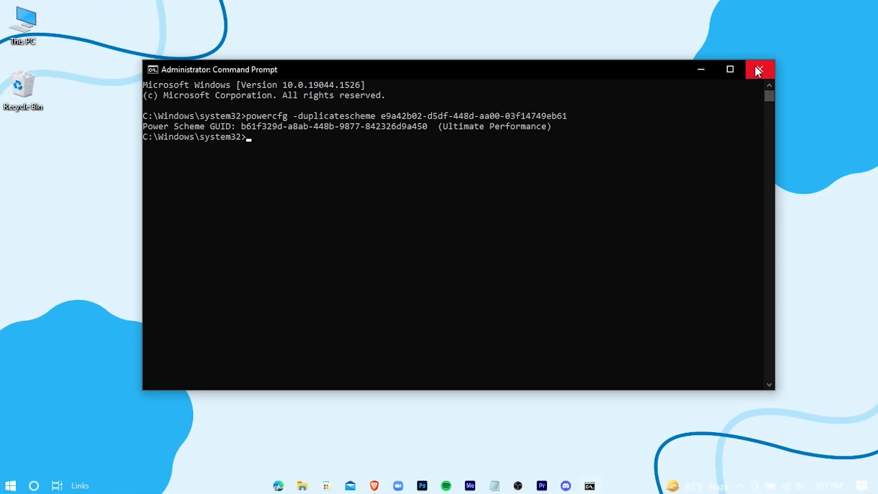
click(758, 73)
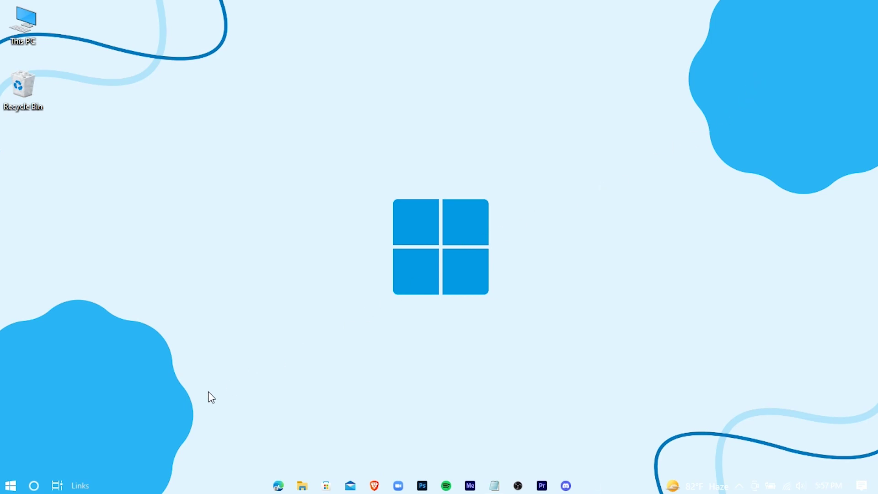
Step: Open Control Panel by searching for "control" and maximize its window
key(super)
text(c)
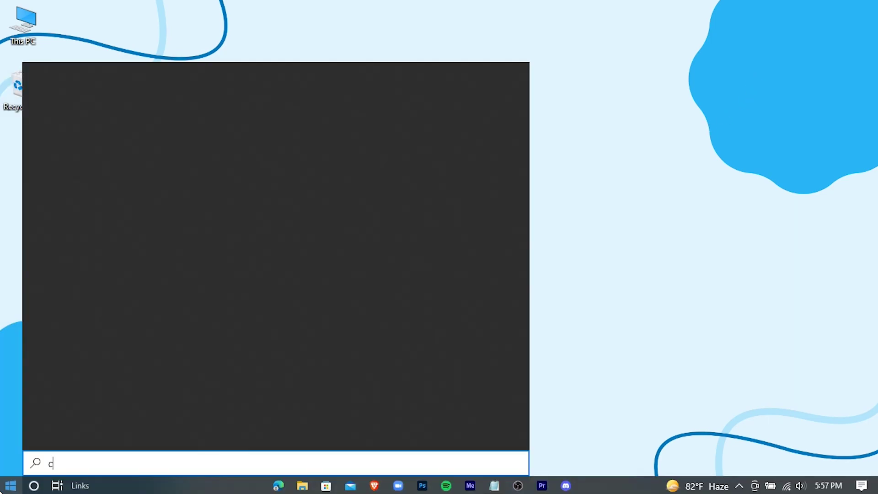
text(ontrol)
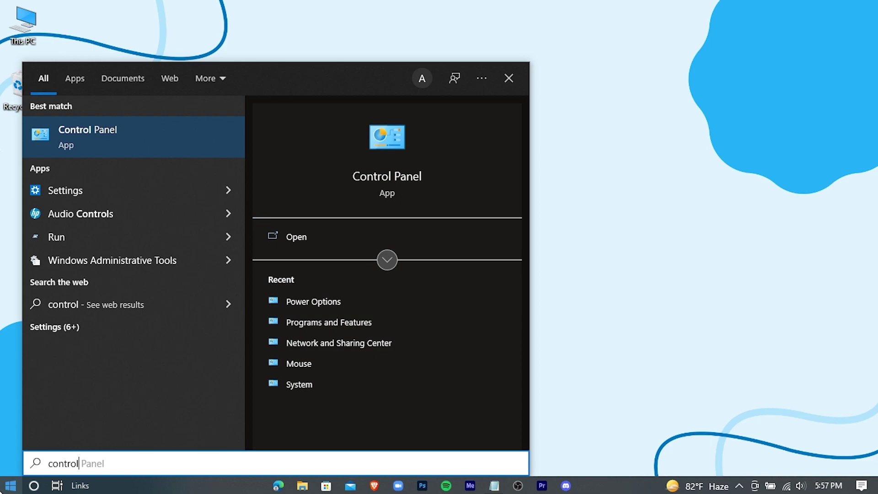
click(462, 239)
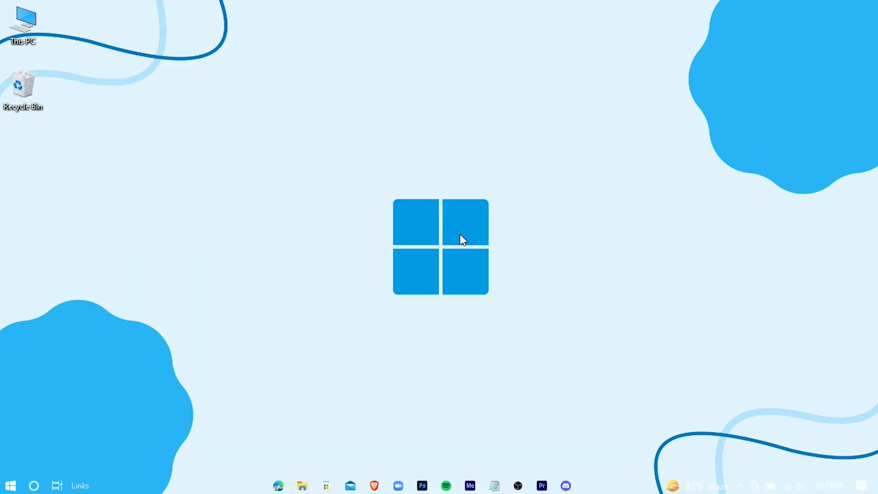
click(768, 21)
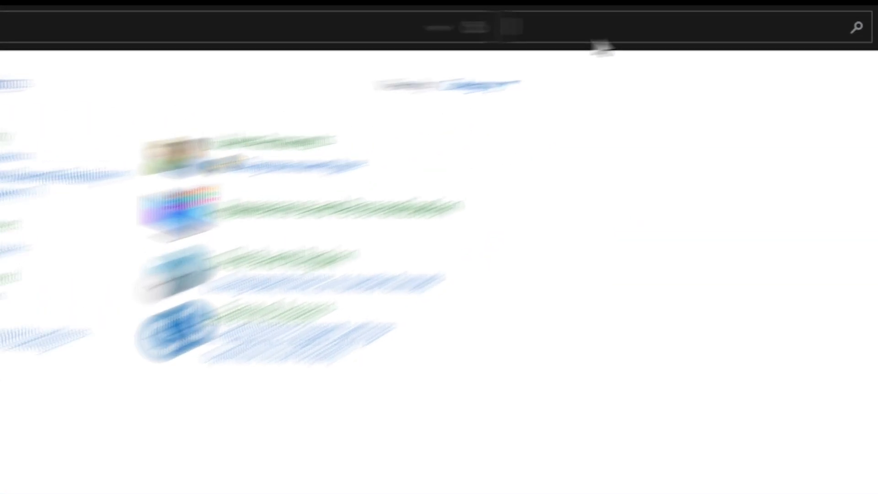
Step: Search Control Panel for "power", activate the Ultimate Performance plan in Power Options, and close the window
text(power)
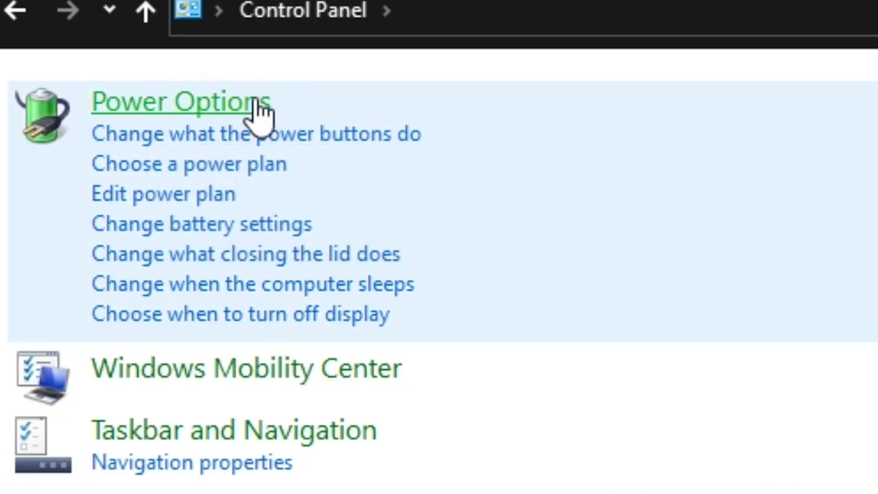
click(256, 101)
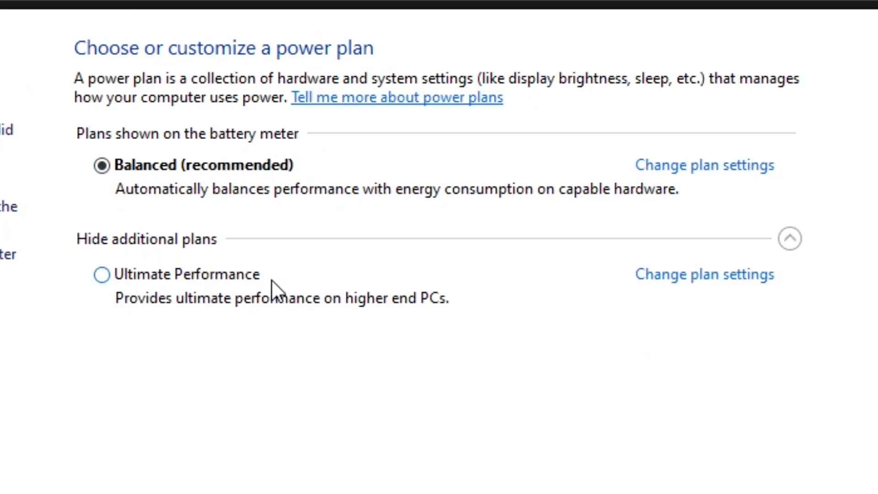
click(98, 279)
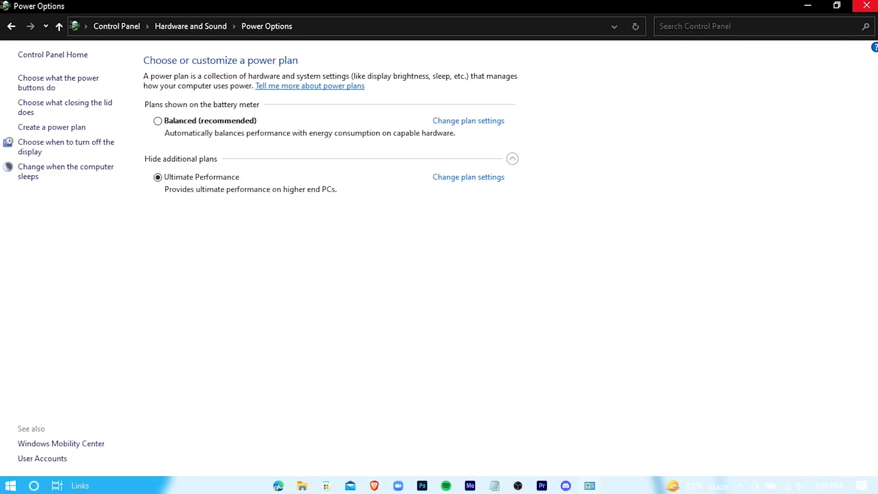
click(867, 5)
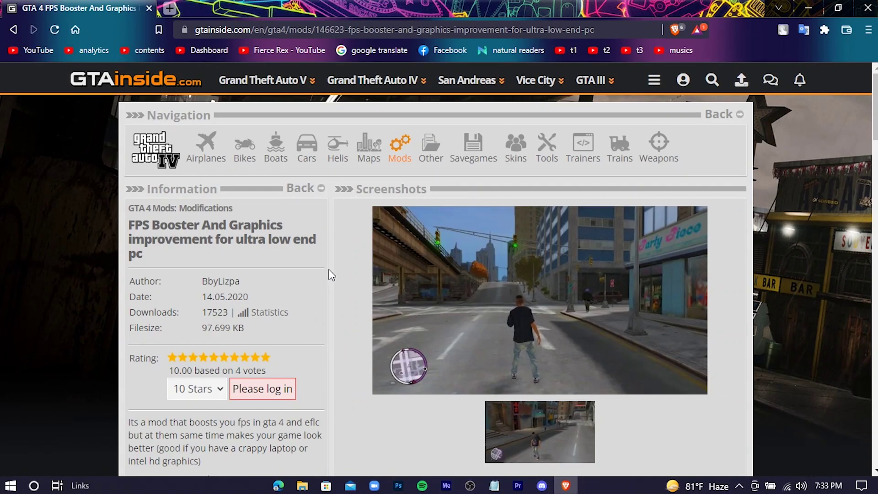
Step: Download the "FPS Booster And Graphics improvement for ultra low end pc" mod from GTAinside to the Desktop and close the browser
scroll(330, 275, down, 10)
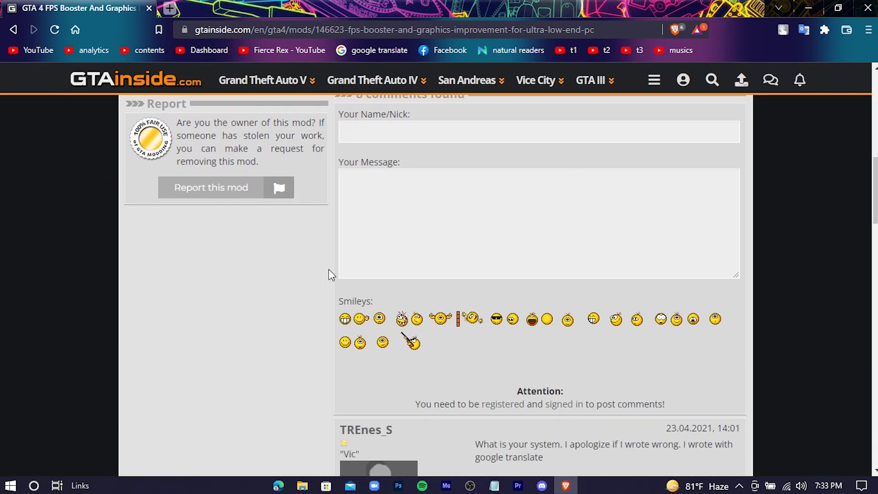
scroll(329, 269, up, 7)
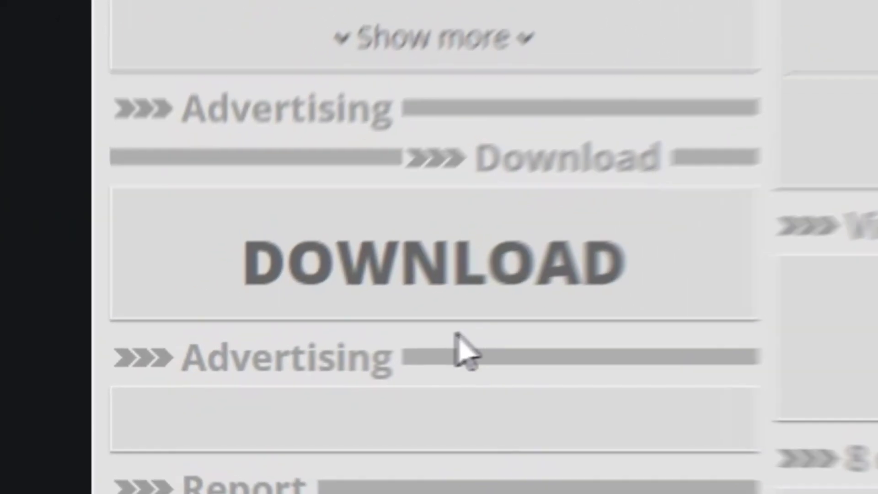
click(373, 270)
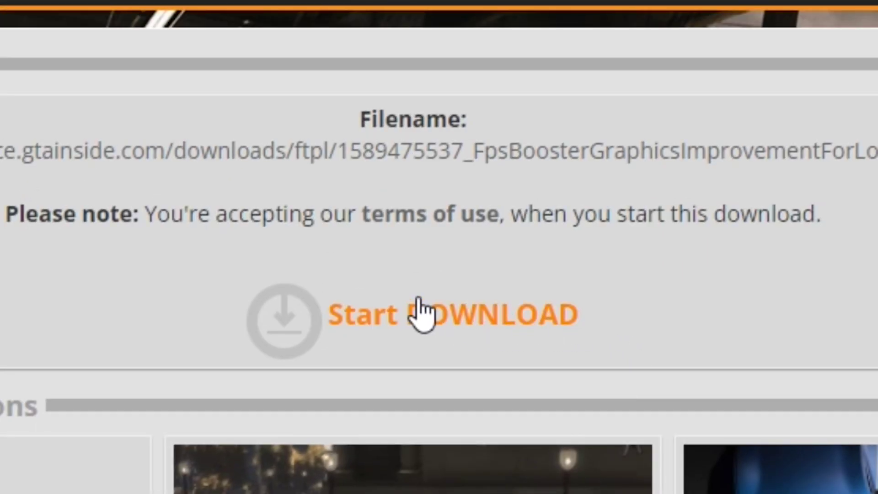
click(369, 321)
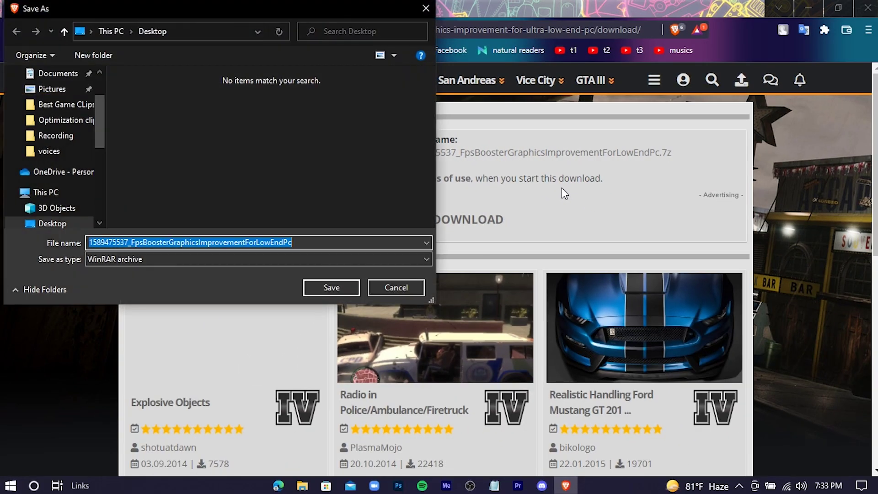
click(333, 293)
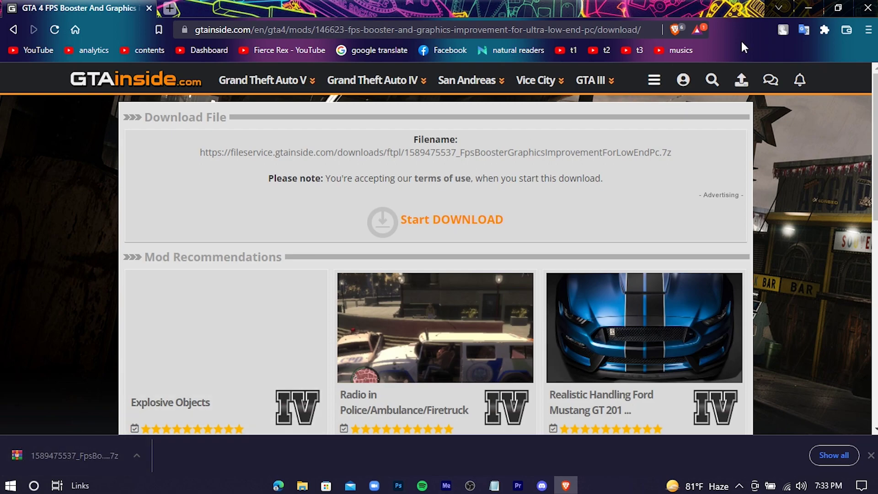
click(868, 7)
Step: Open the file location of the Grand Theft Auto IV desktop shortcut and move the folder window clear of the desktop icons
click(25, 244)
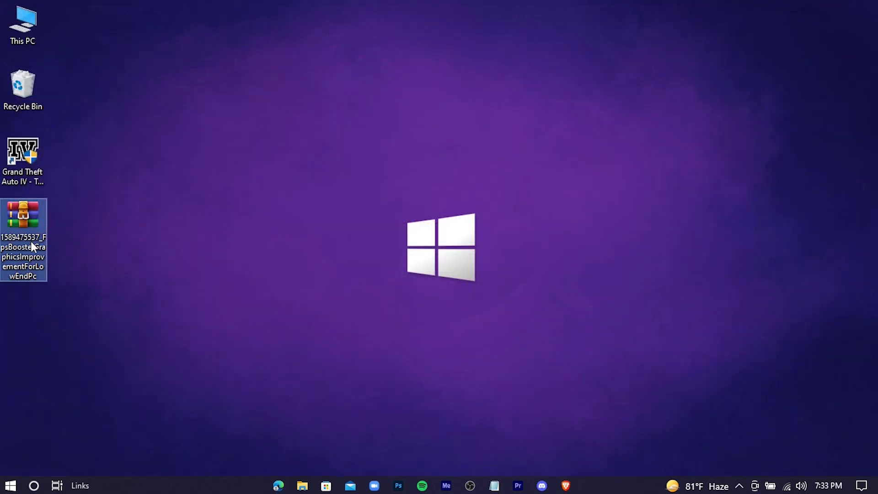
double_click(26, 170)
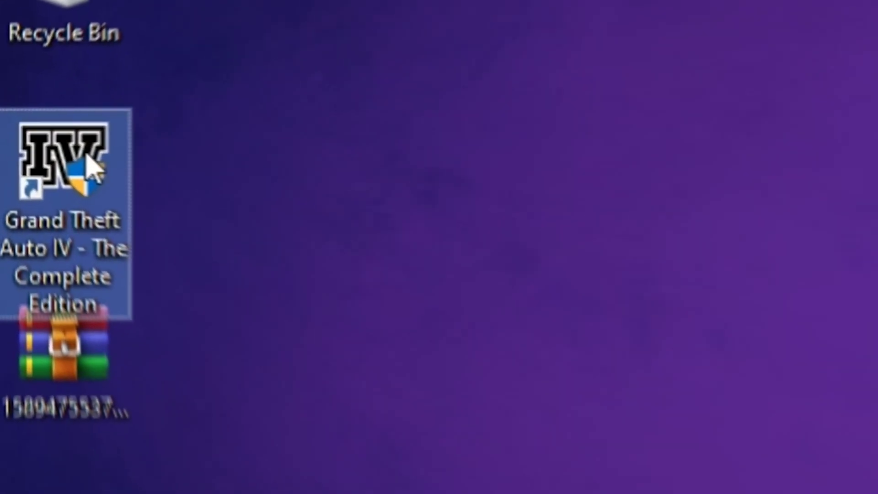
right_click(139, 155)
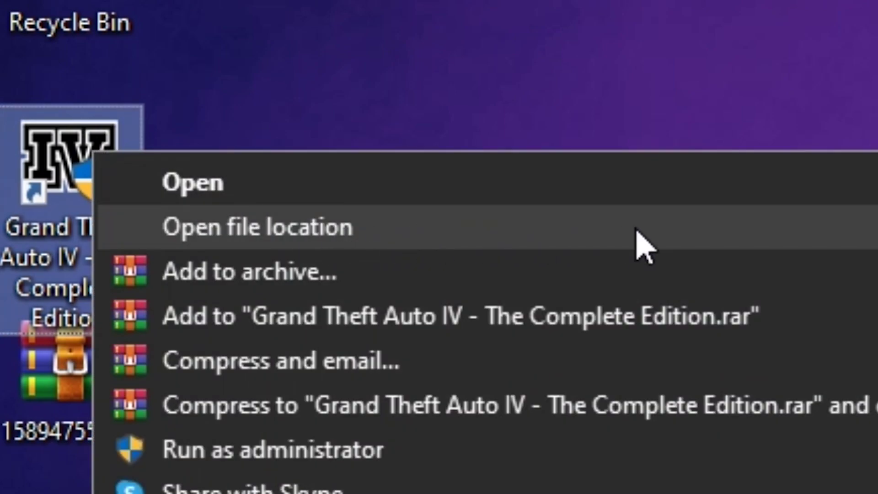
click(636, 228)
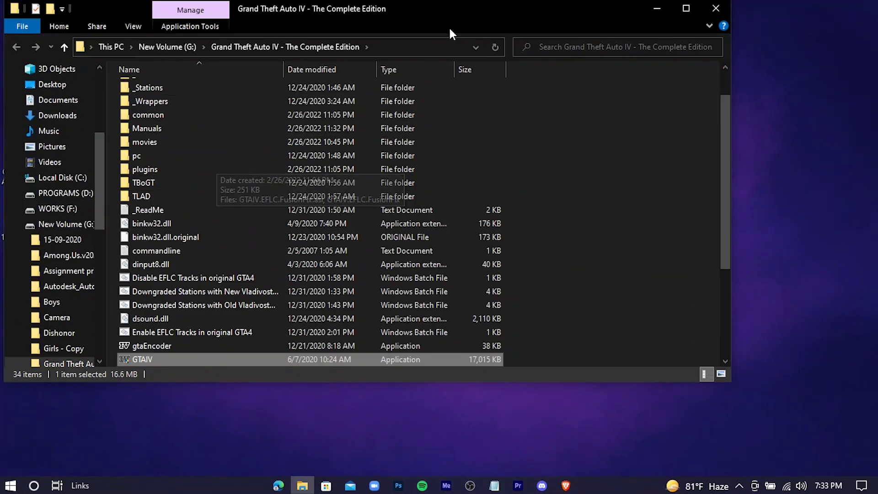
click(469, 18)
drag(537, 43, 748, 44)
Step: Open the downloaded FpsBoosterGraphicsImprovementForLowEndPc archive and go into its iv\fps improve folder
click(25, 217)
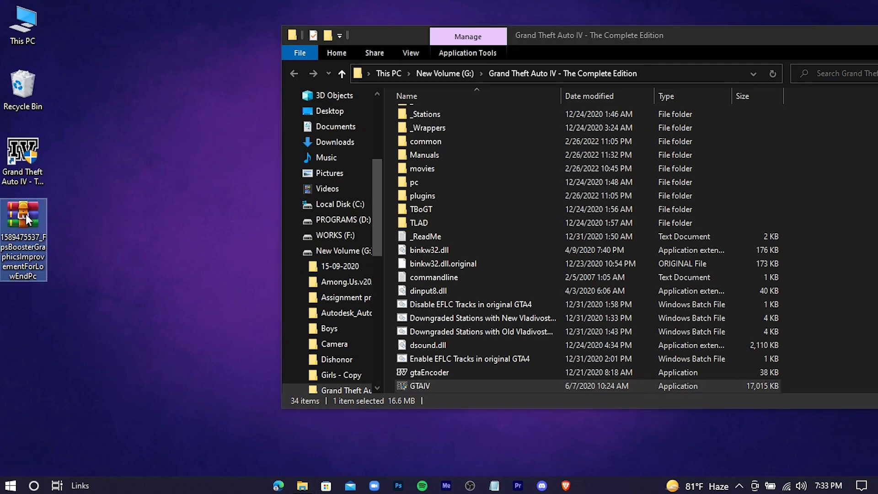
double_click(27, 215)
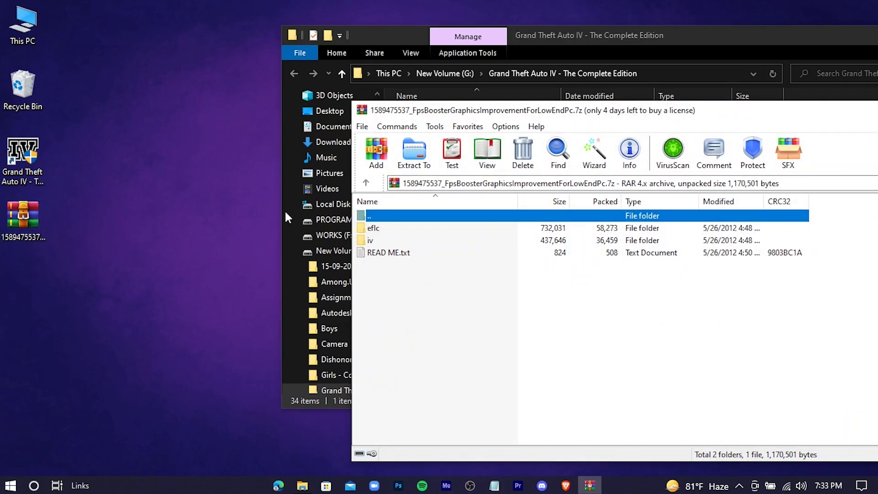
click(381, 242)
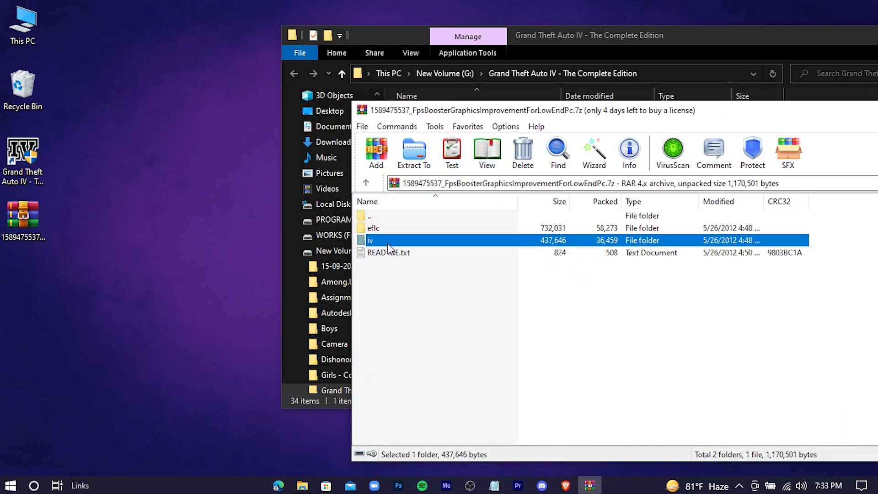
double_click(406, 238)
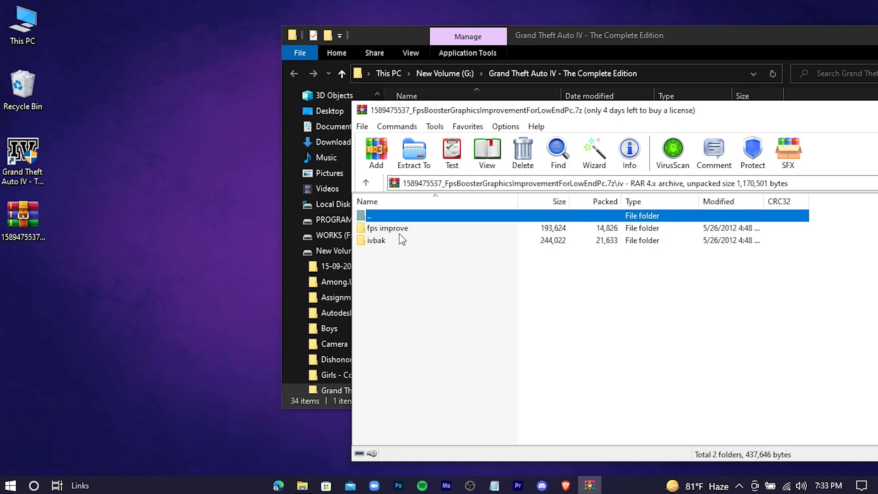
click(379, 229)
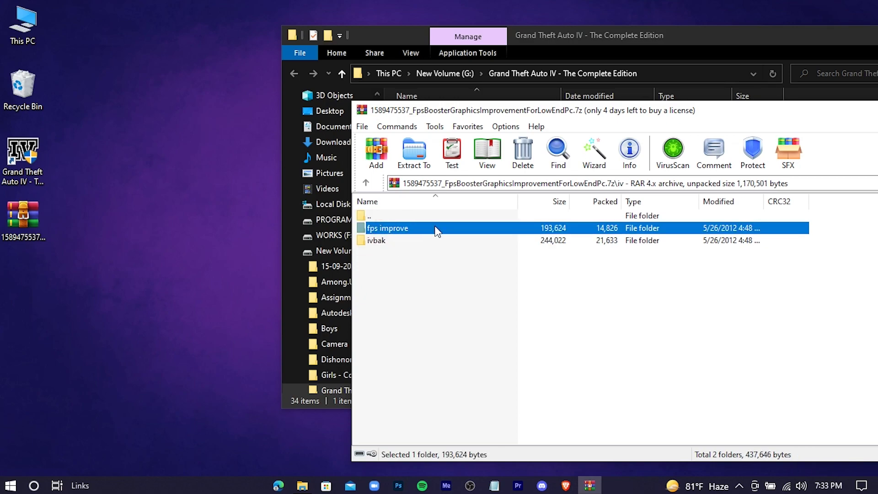
double_click(437, 231)
Step: Extract the common and pc folders from the archive into the Grand Theft Auto IV game folder, replacing the existing files
click(380, 234)
drag(374, 279, 394, 228)
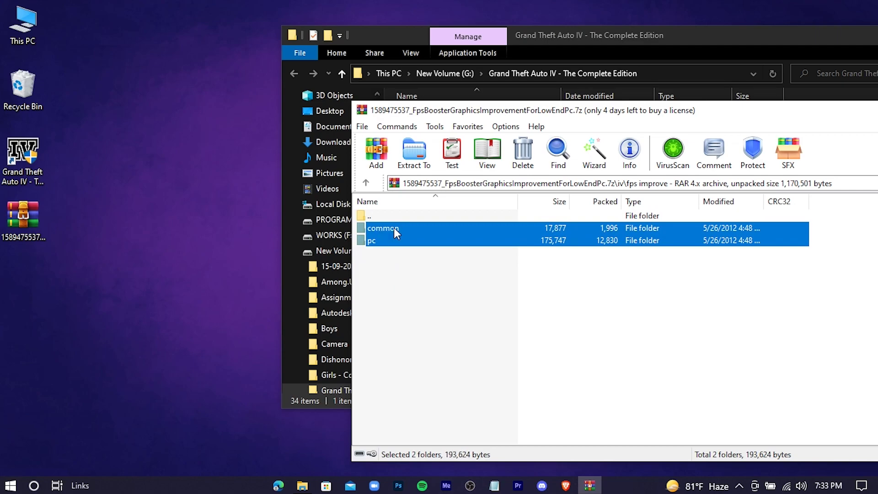
drag(686, 114, 610, 285)
drag(391, 240, 392, 241)
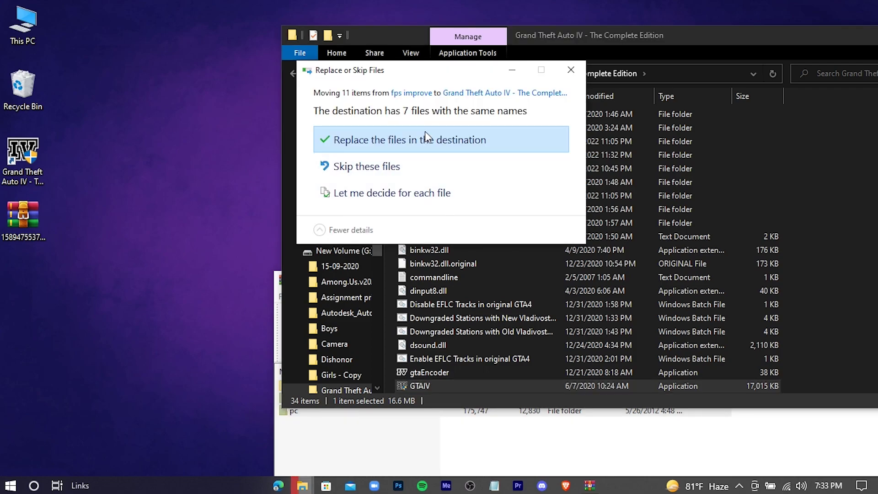
click(480, 135)
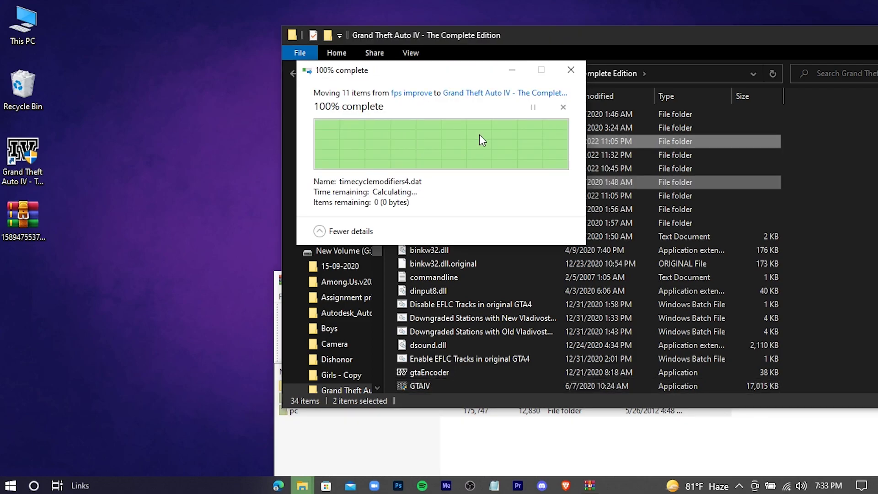
Step: Close the game folder and archive windows, and permanently delete the downloaded mod archive from the desktop
drag(602, 39, 572, 64)
click(642, 62)
drag(726, 282, 525, 147)
click(708, 150)
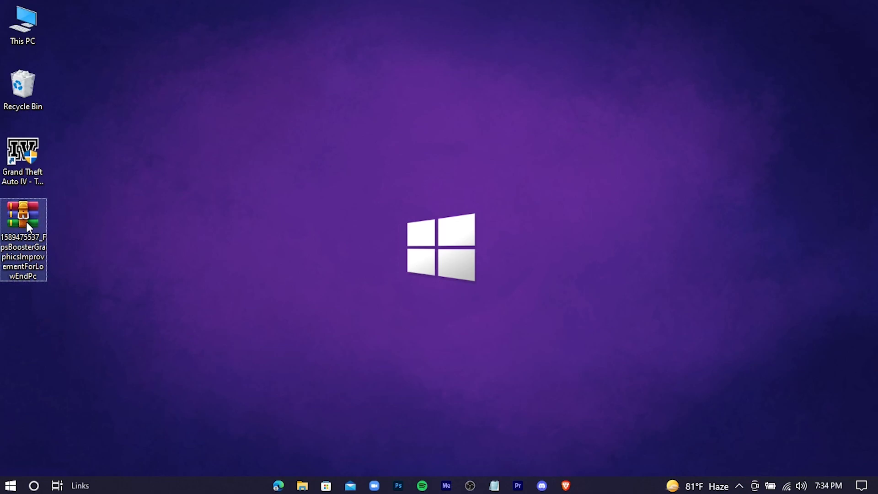
key(shift+Delete)
key(Return)
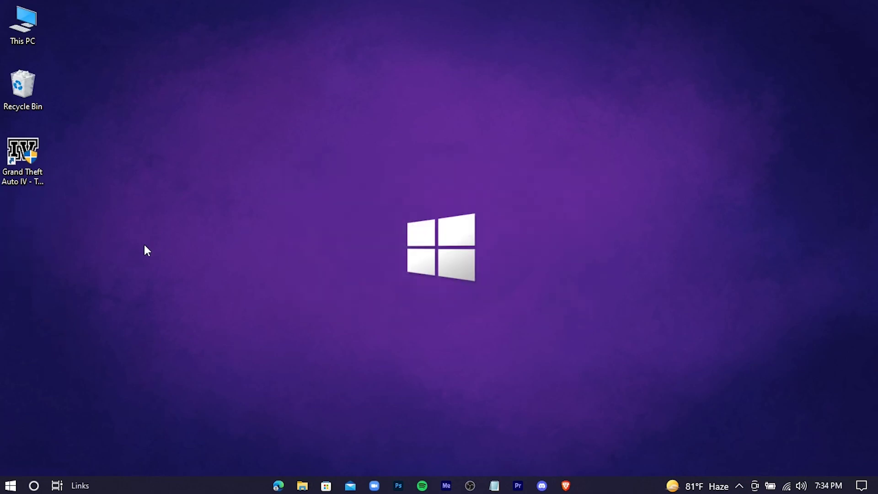
Step: Launch Grand Theft Auto IV - The Complete Edition from its desktop shortcut
click(21, 152)
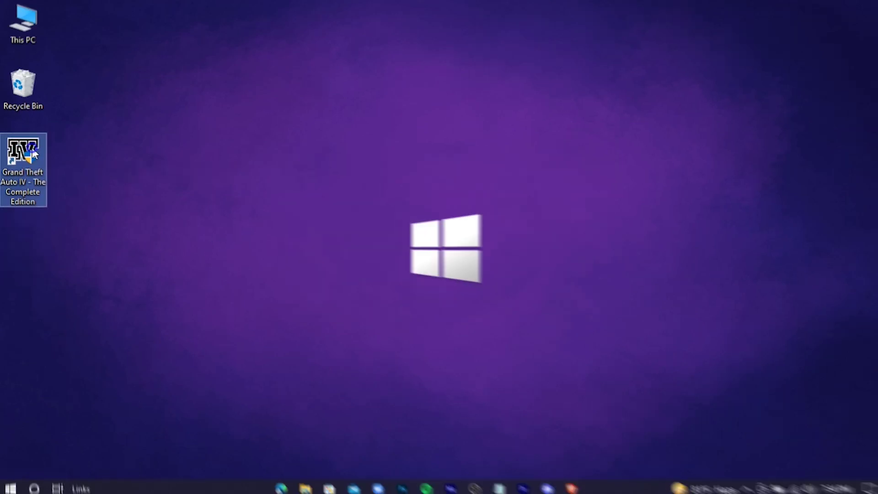
right_click(32, 149)
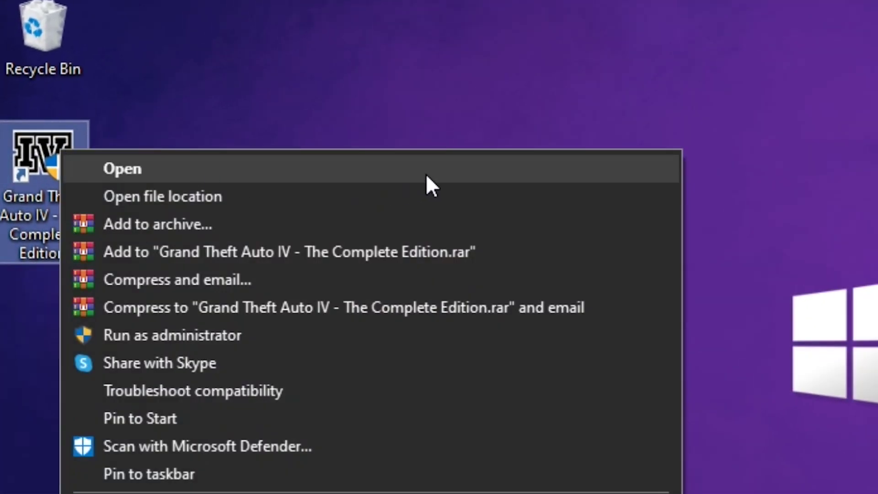
click(427, 174)
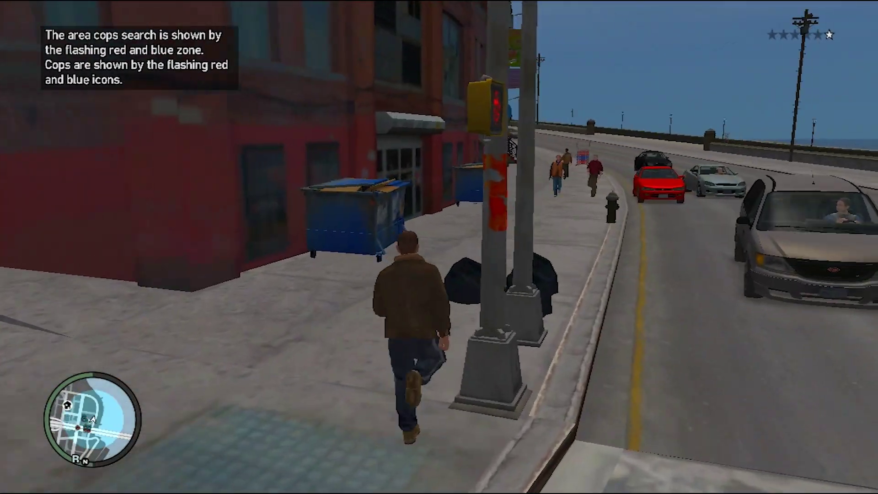
key(w)
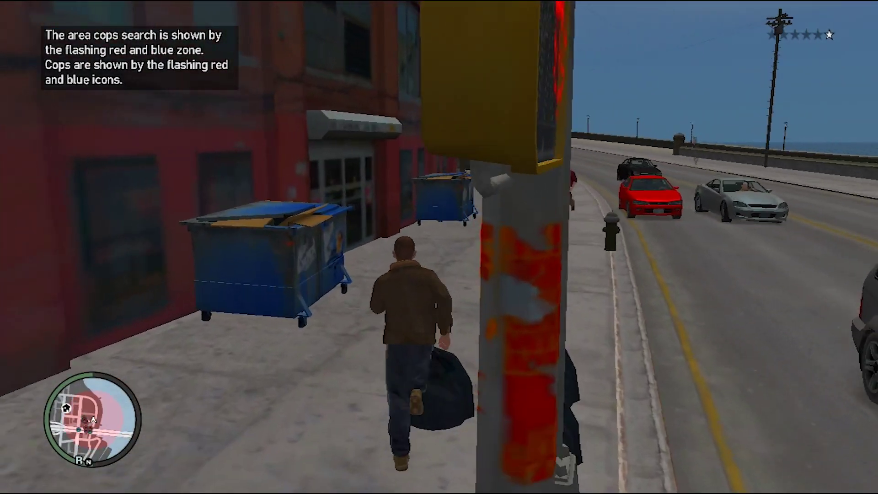
key(w)
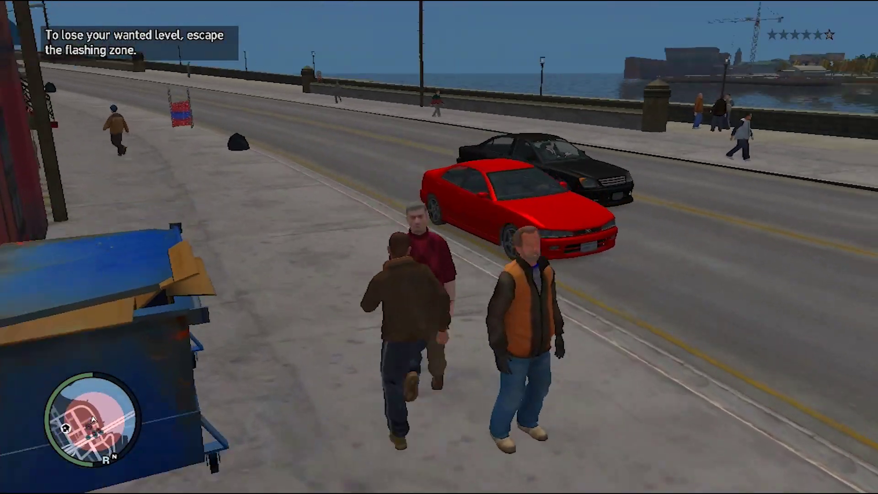
key(r)
key(w)
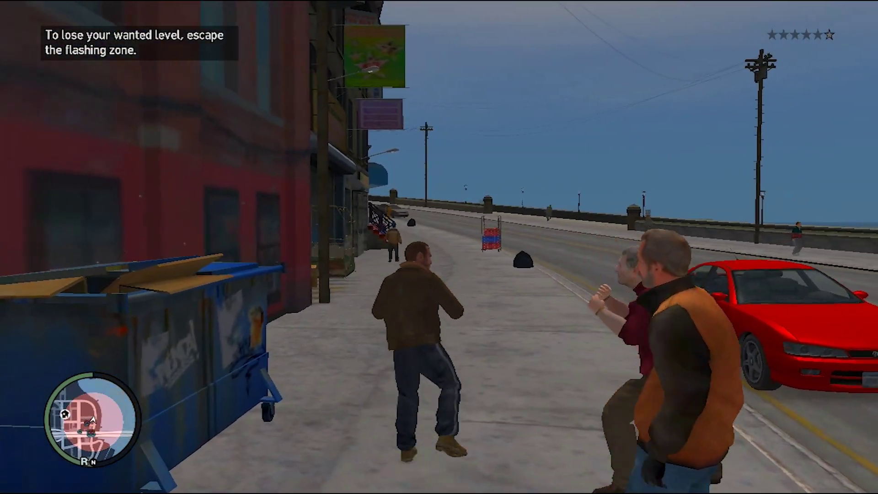
key(w)
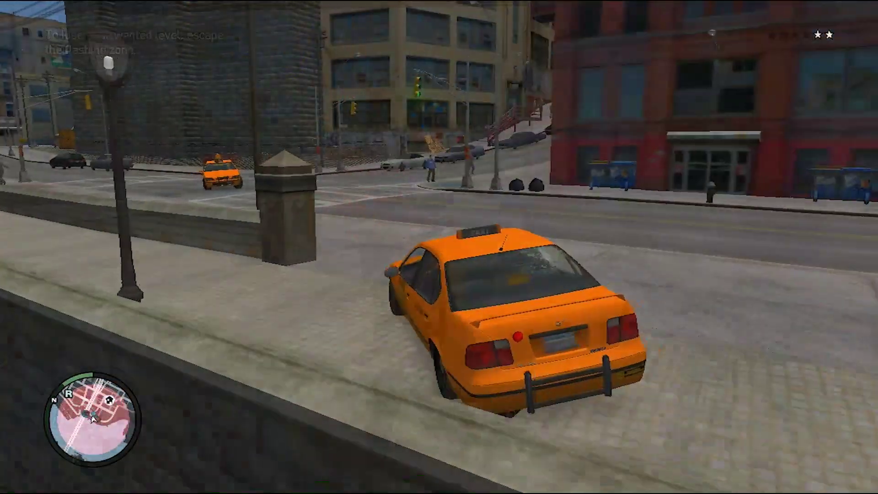
key(w)
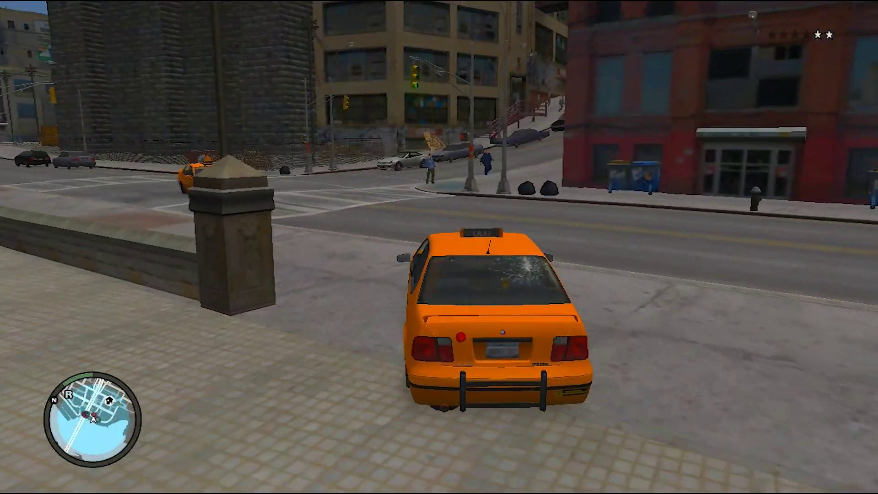
key(d)
key(w)
key(a)
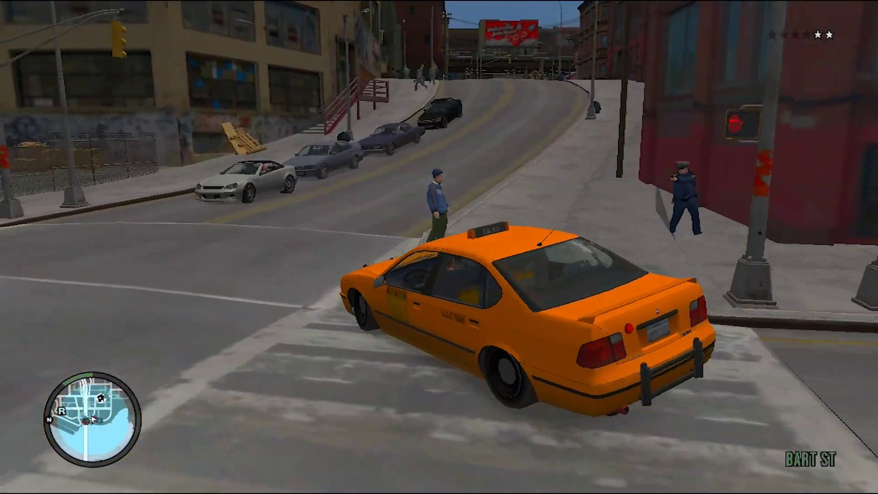
key(w)
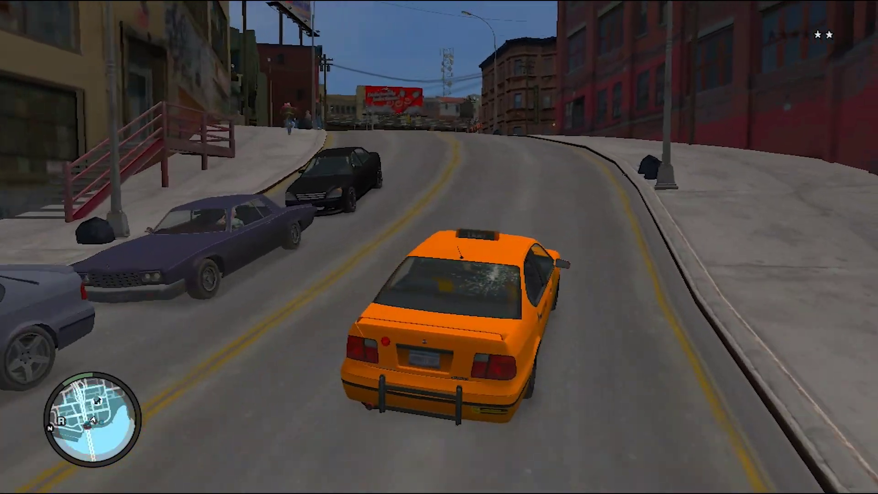
key(a)
key(w)
key(d)
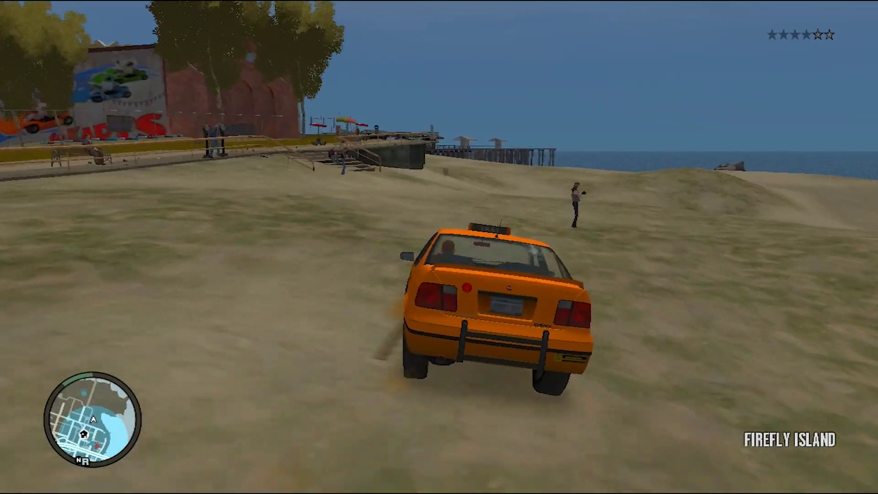
key(w)
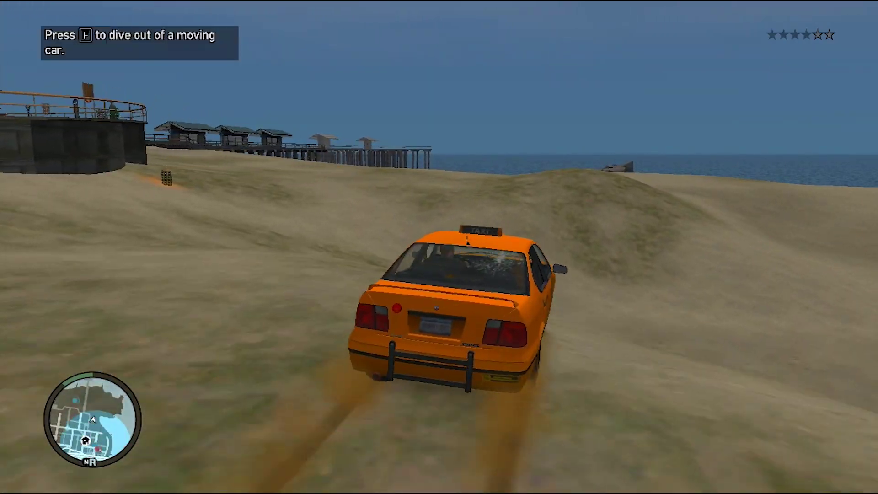
Step: Drive the orange taxi across the beach dunes toward the pier to test how the game runs
key(w)
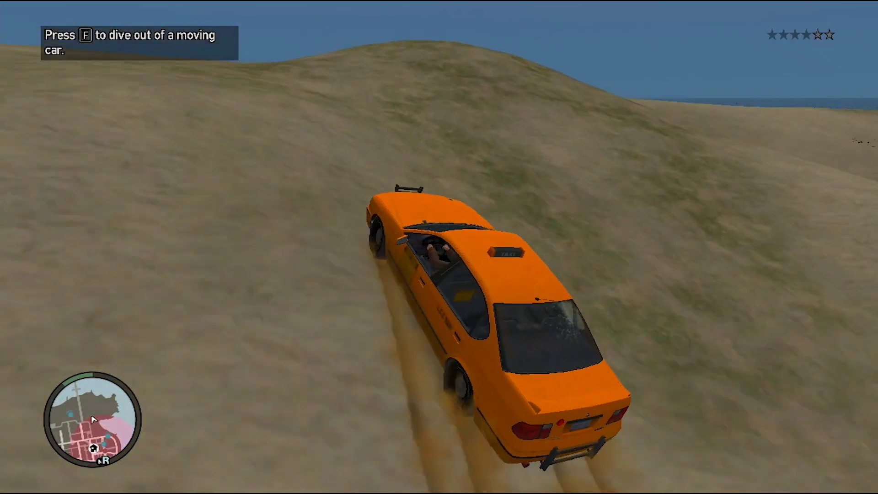
key(w)
key(d)
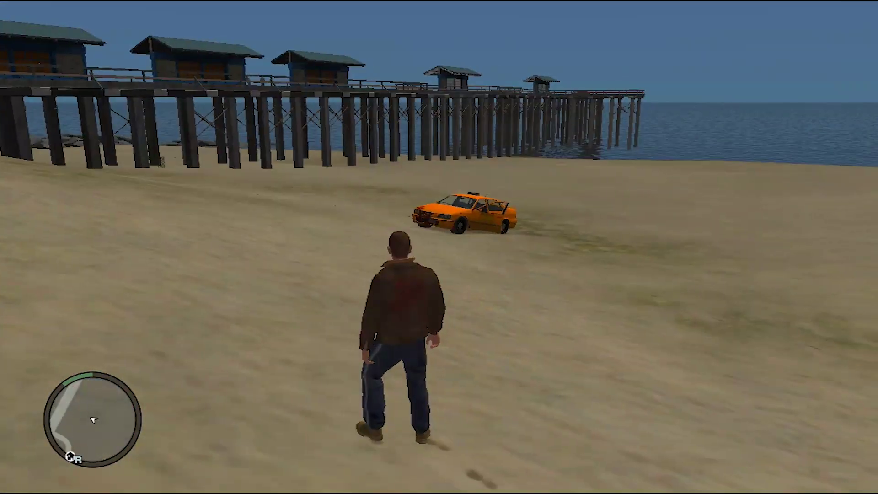
Step: Pause the game and open its graphics settings, leaving the video mode at 1024 x 768 (60 Hz)
key(Escape)
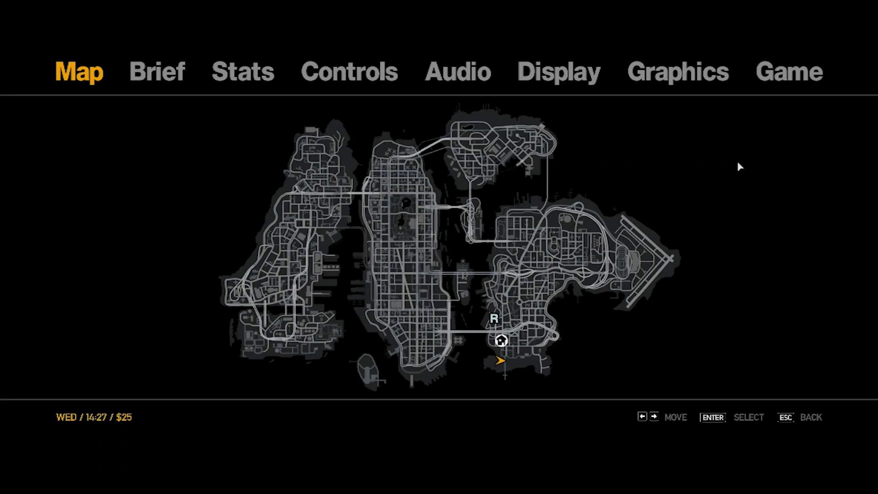
click(668, 73)
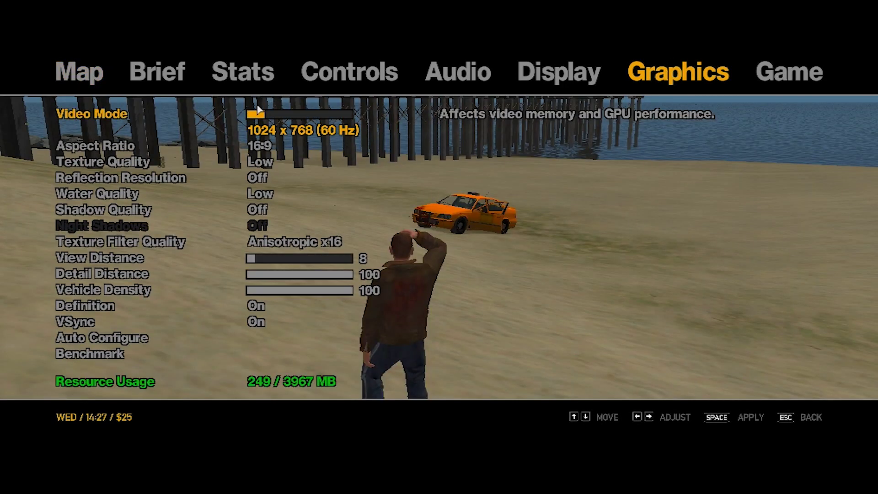
key(Right)
key(Left)
Step: Cycle the aspect ratio through its options, including 4:3 and 15:9, and return it to 16:9
click(270, 147)
click(270, 147)
click(269, 146)
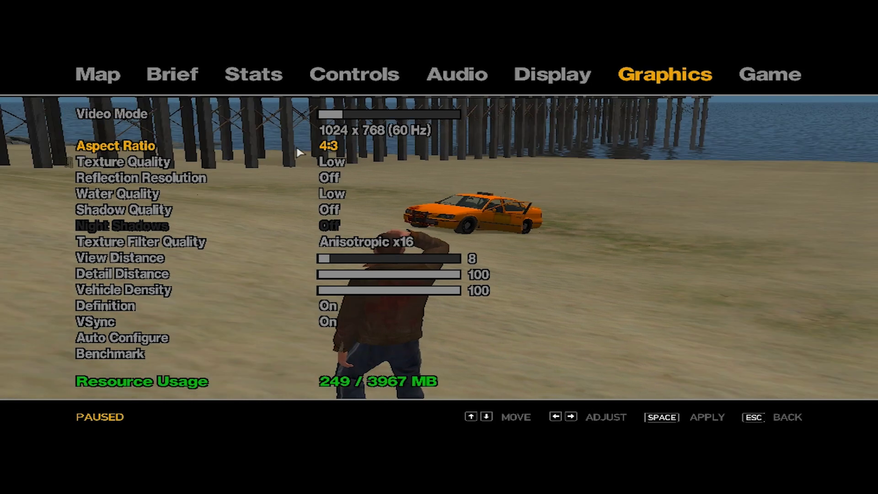
click(321, 149)
click(325, 151)
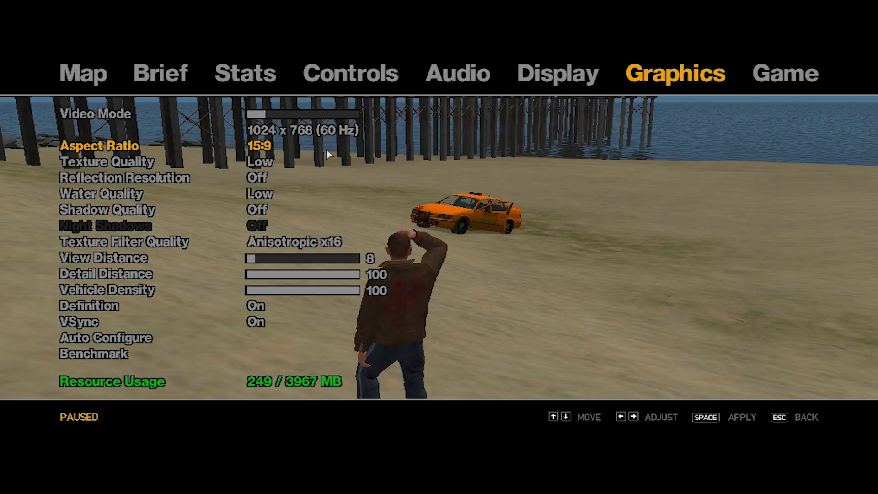
click(255, 148)
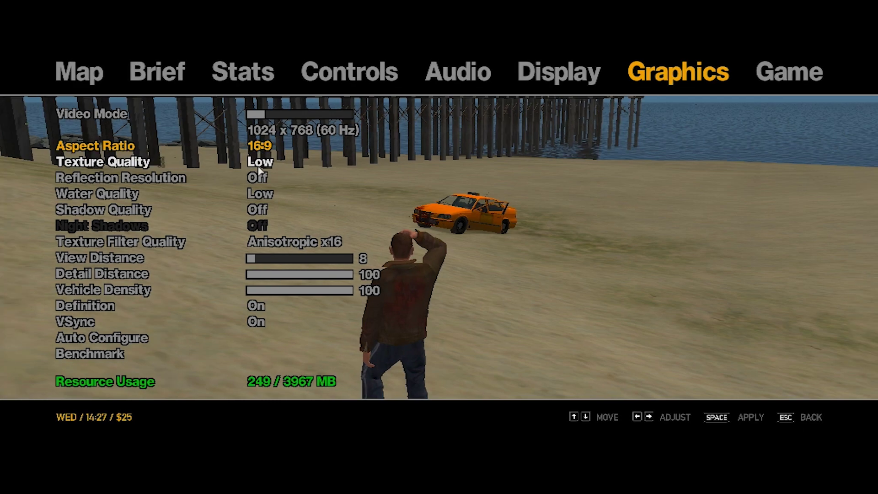